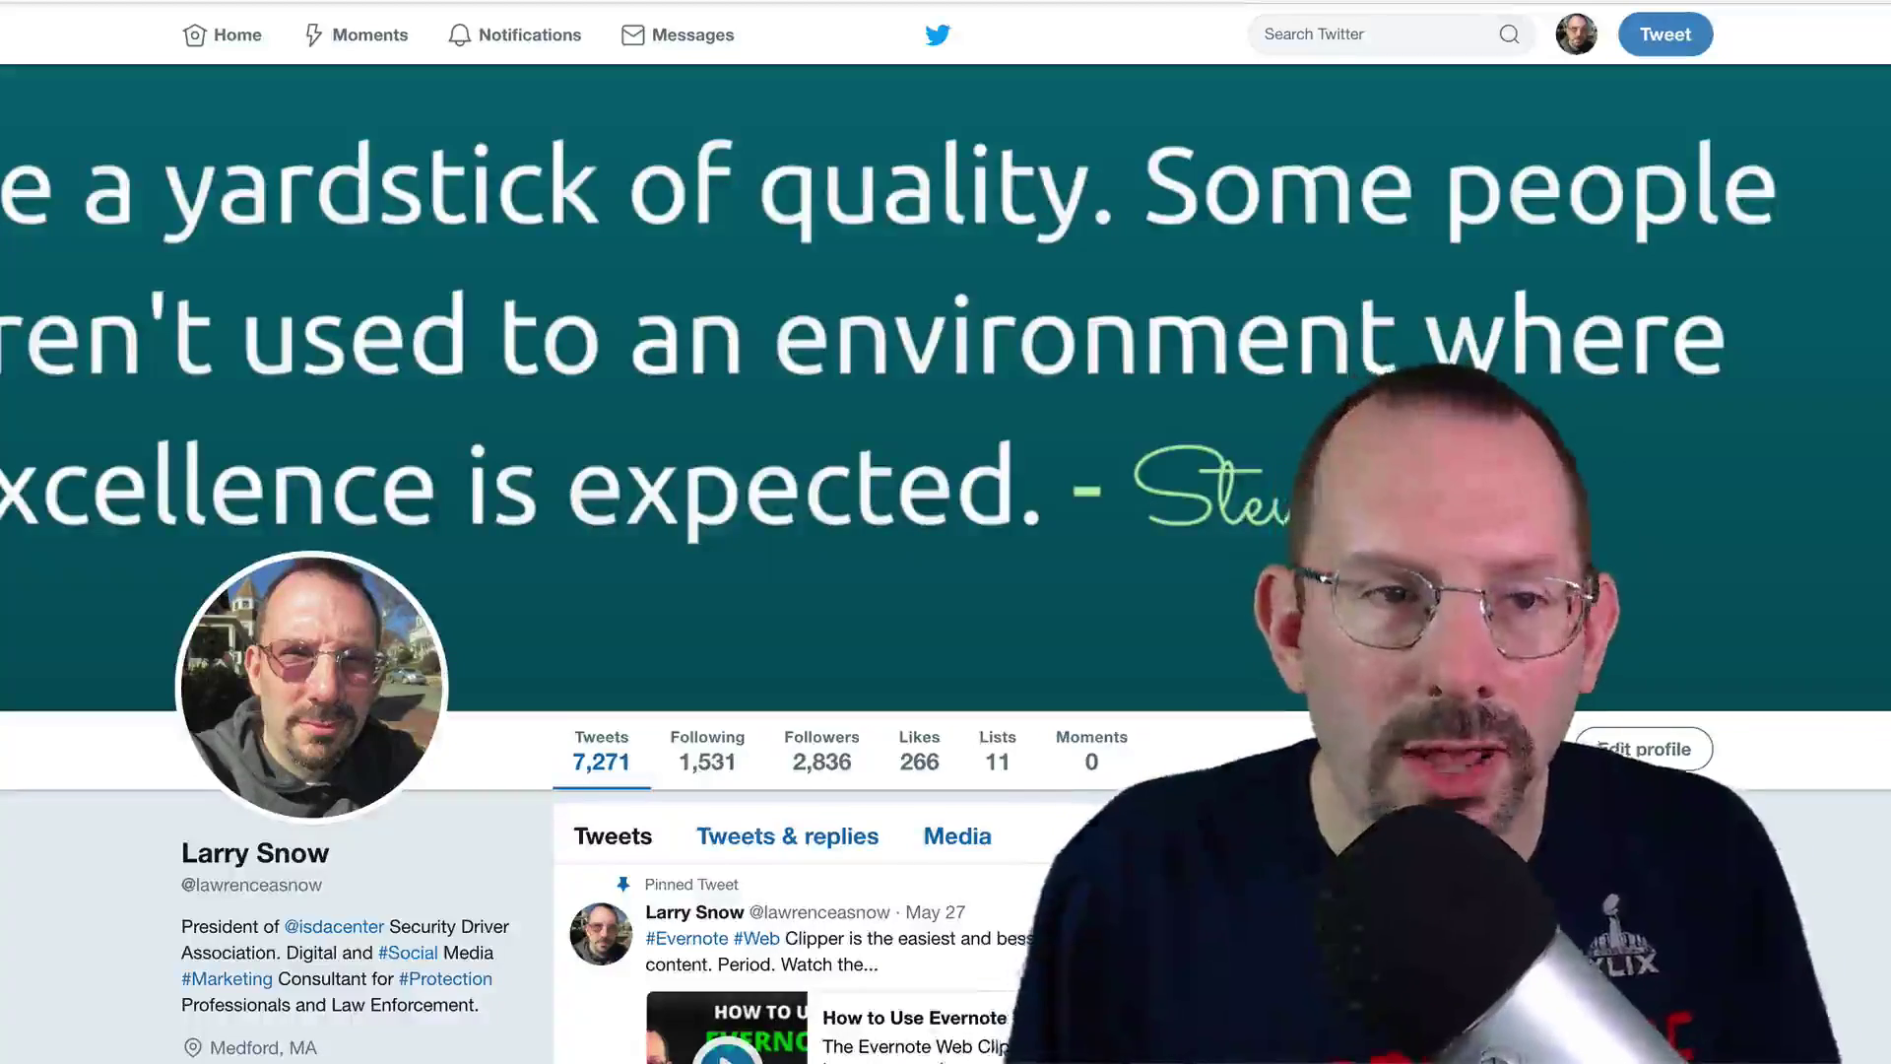
Open Settings and privacy from the avatar menu to show username, language, time zone and login verification.
scroll(1323, 472, "down", 1)
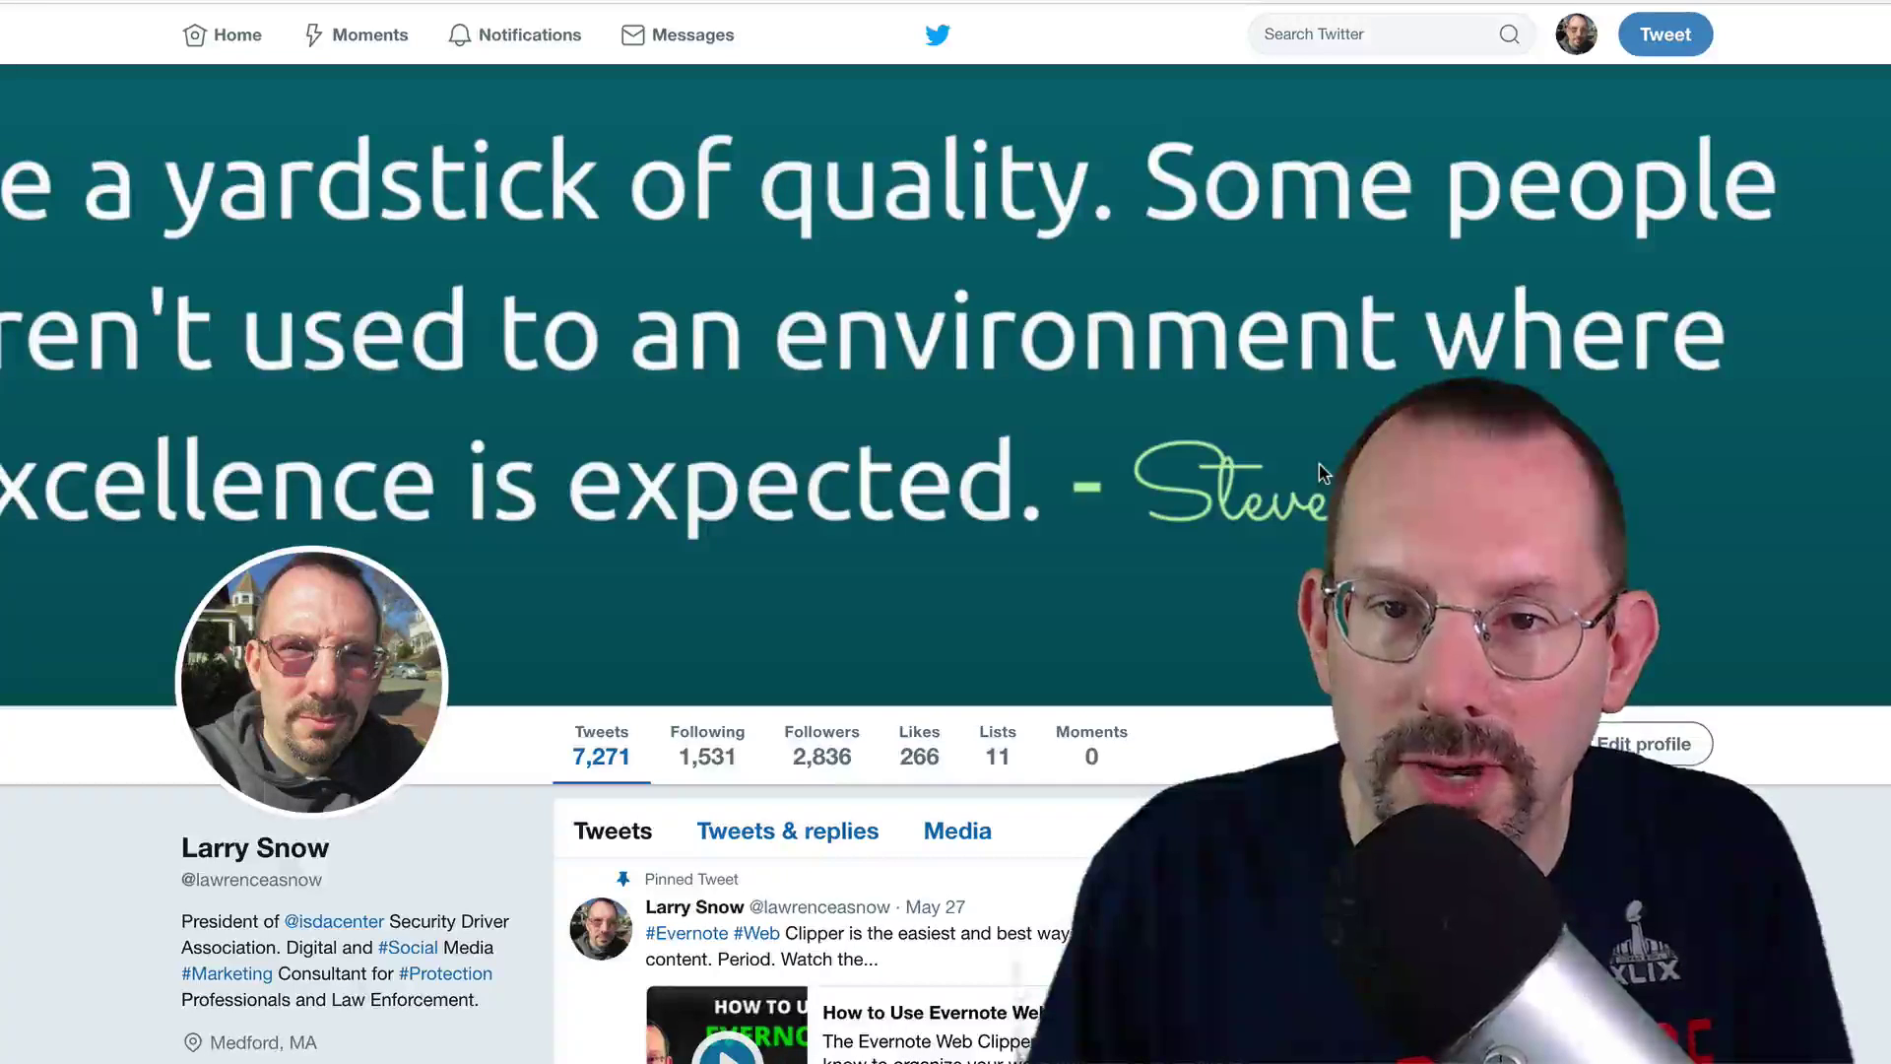
scroll(1328, 465, "down", 1)
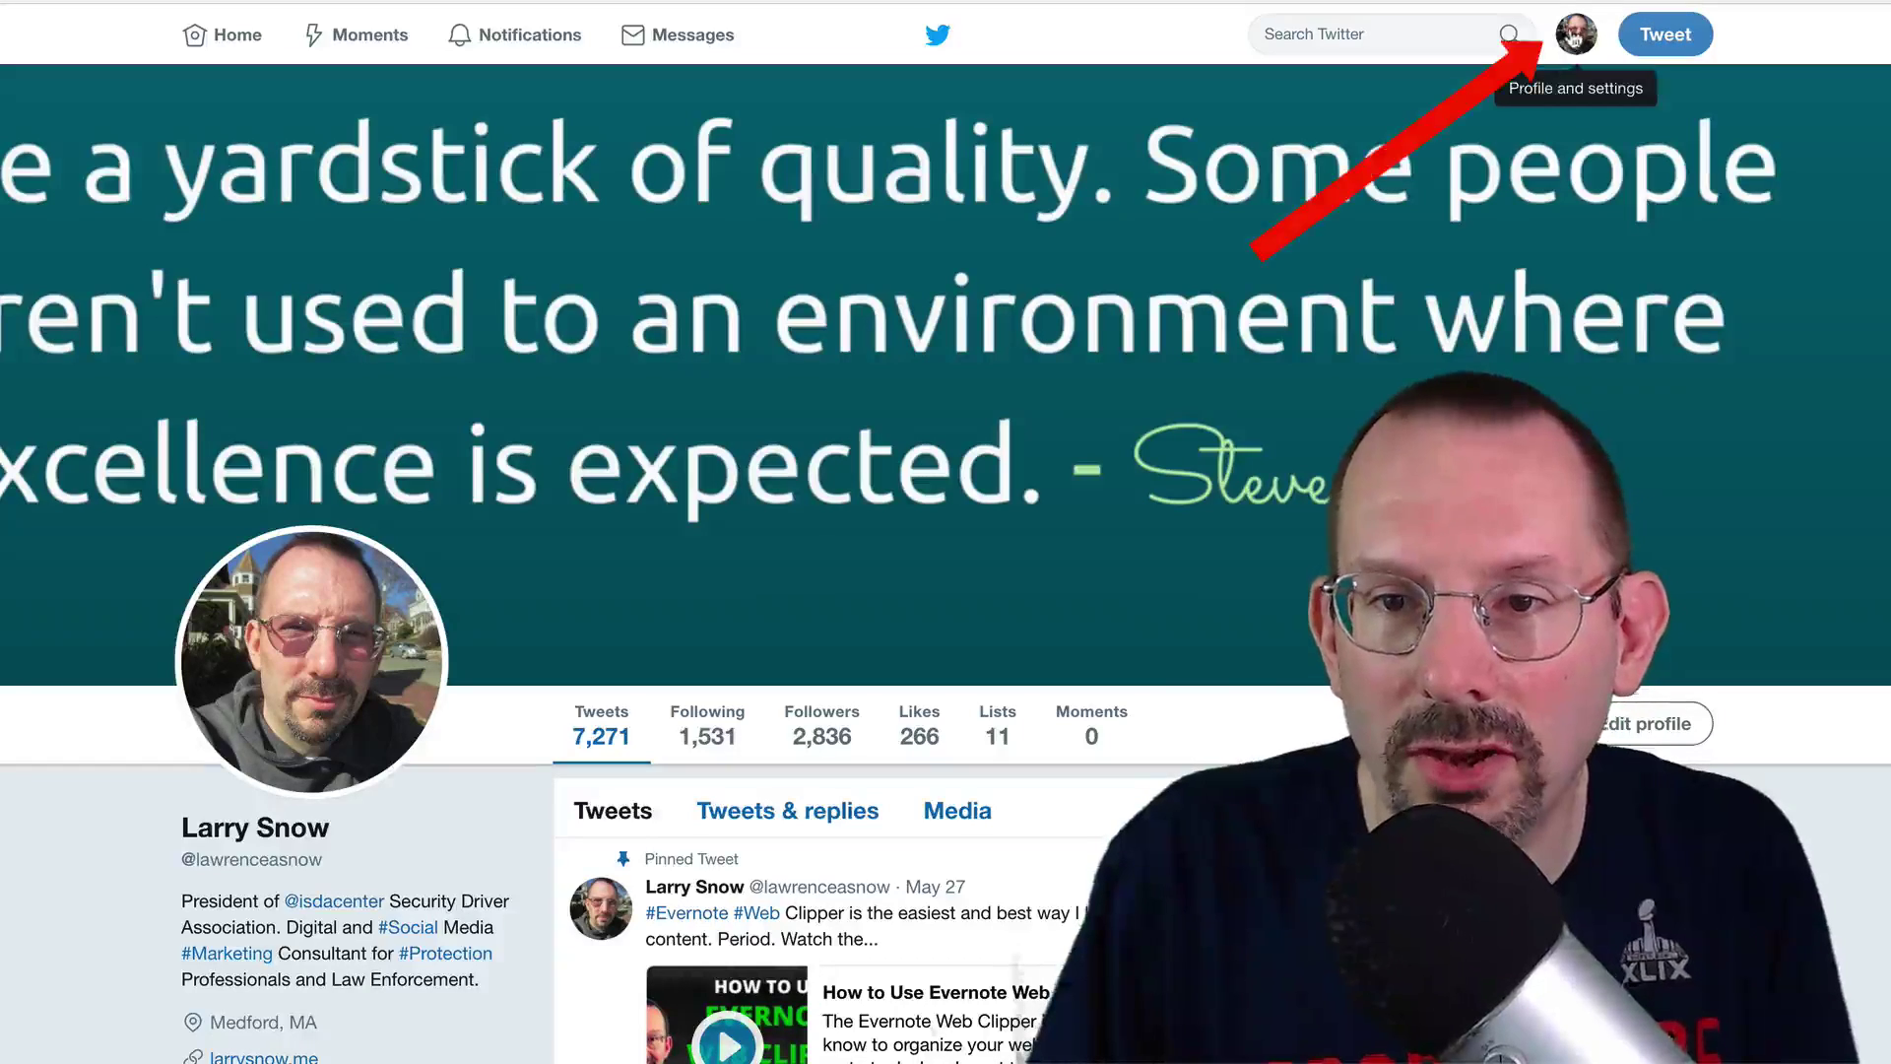
left_click(1574, 37)
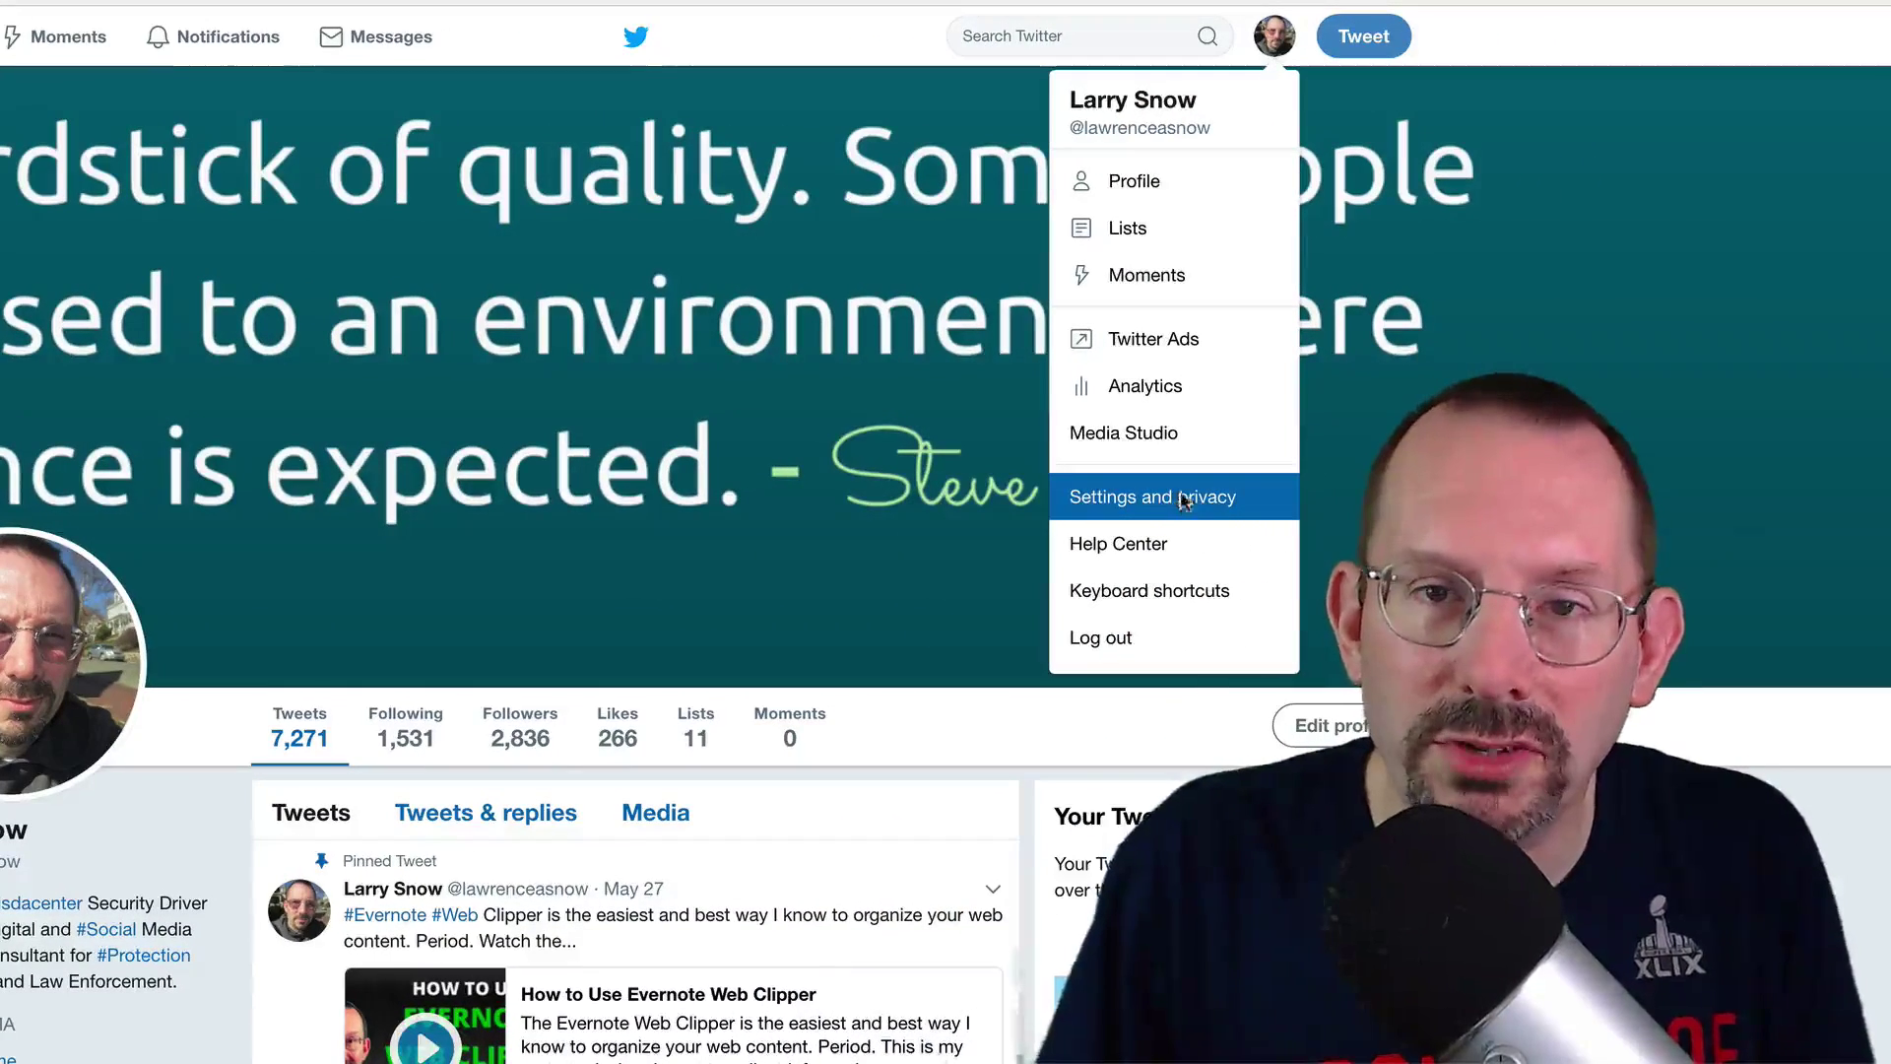
left_click(1183, 501)
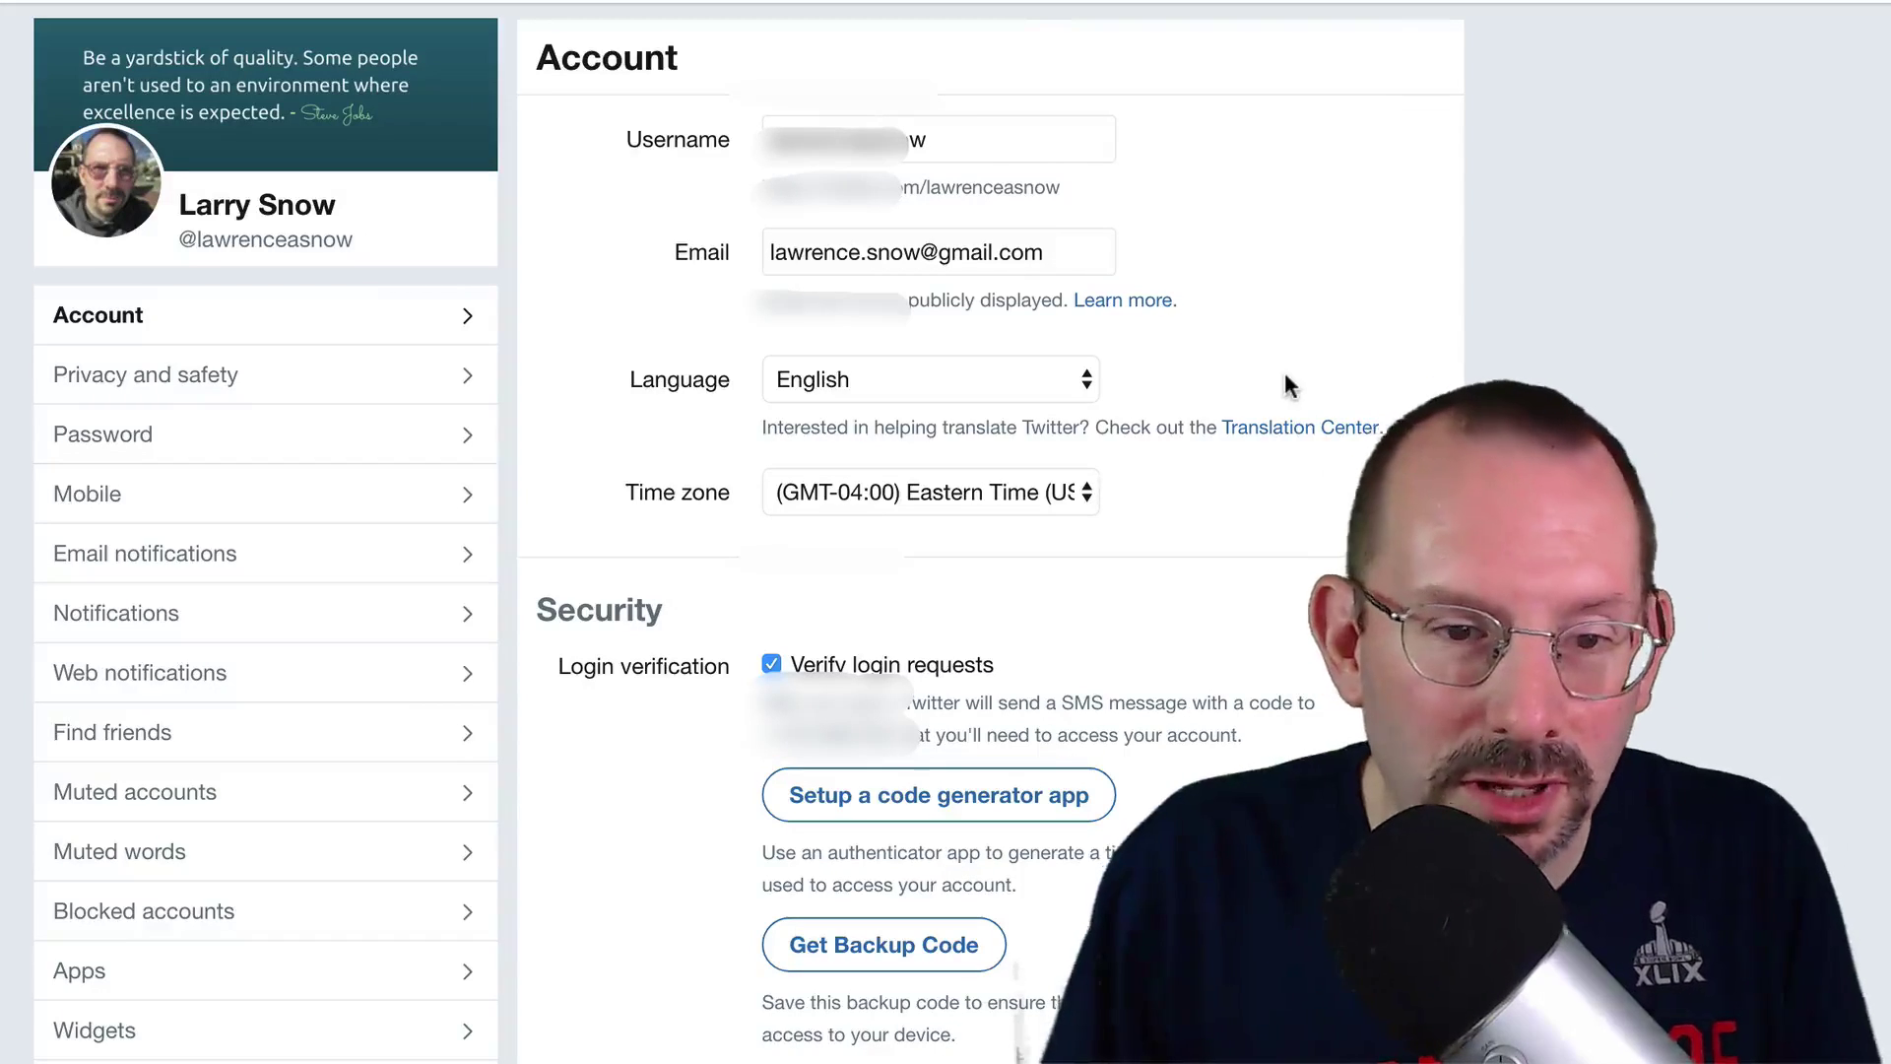
scroll(1228, 595, "down", 1)
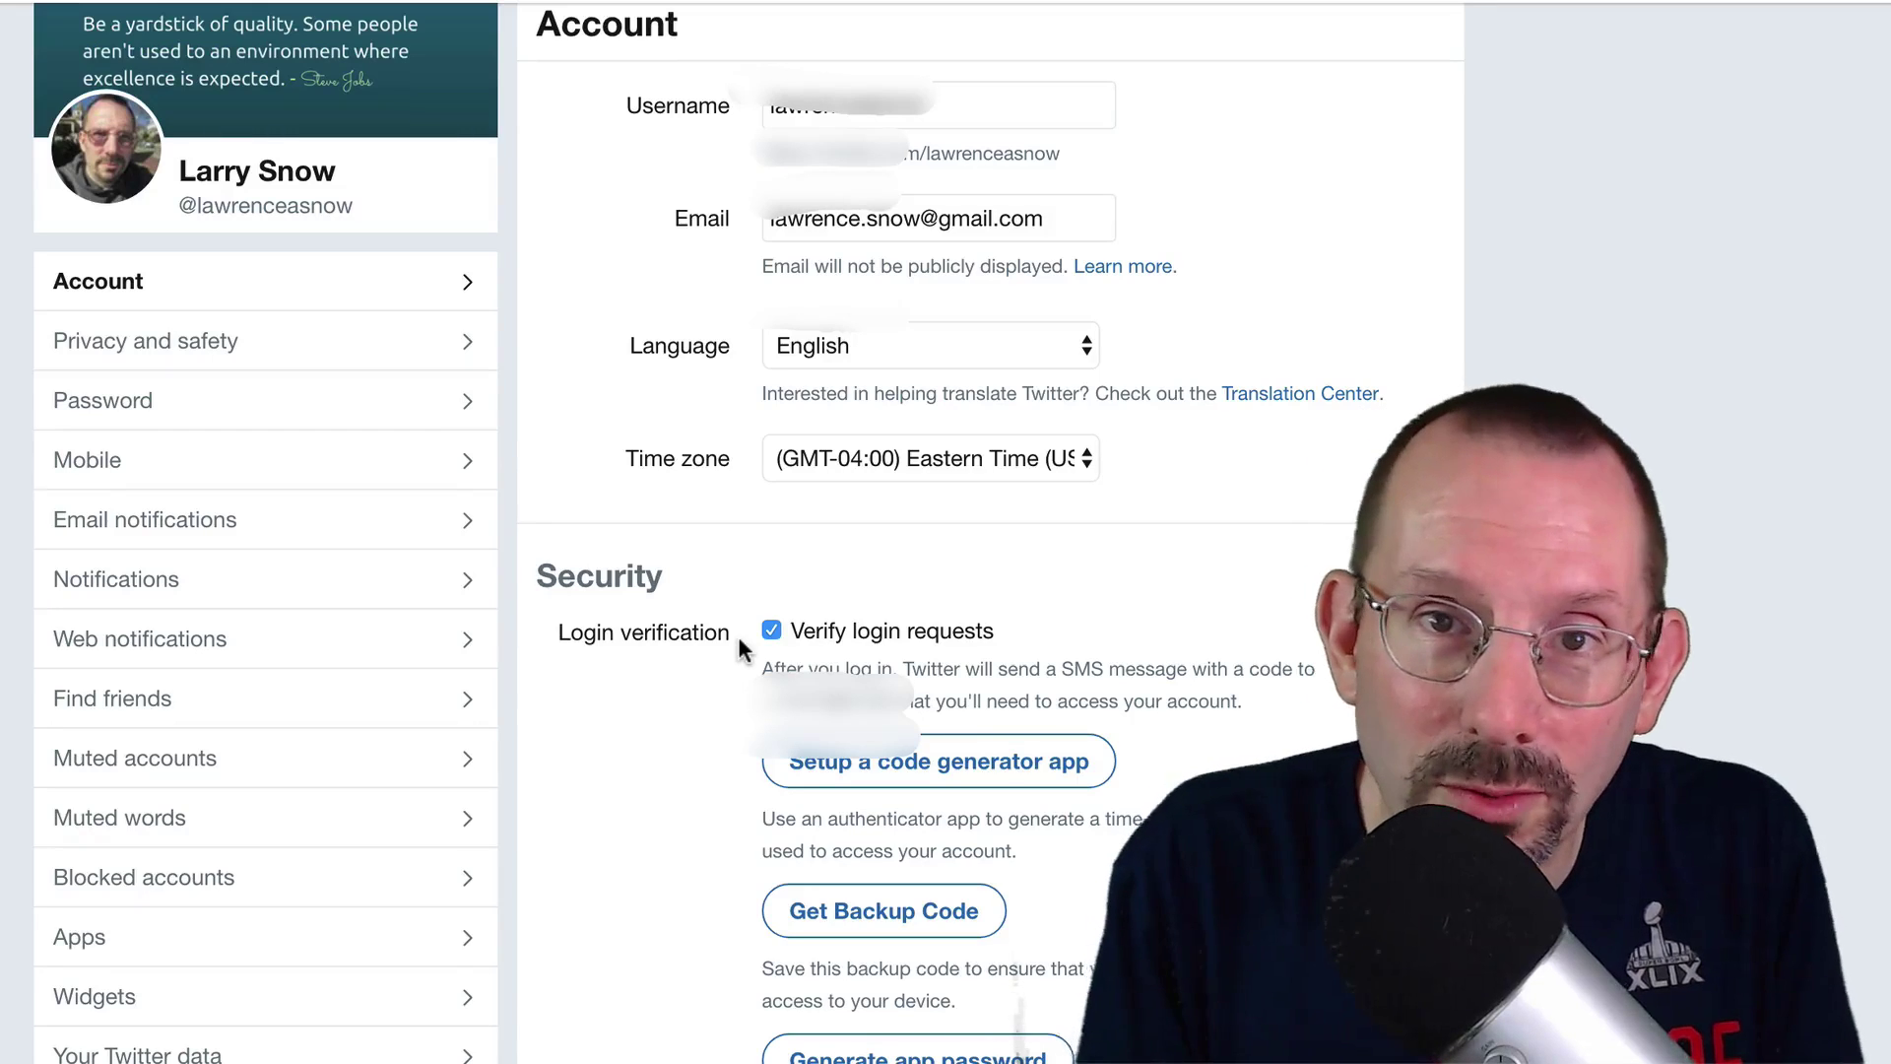
scroll(803, 827, "down", 5)
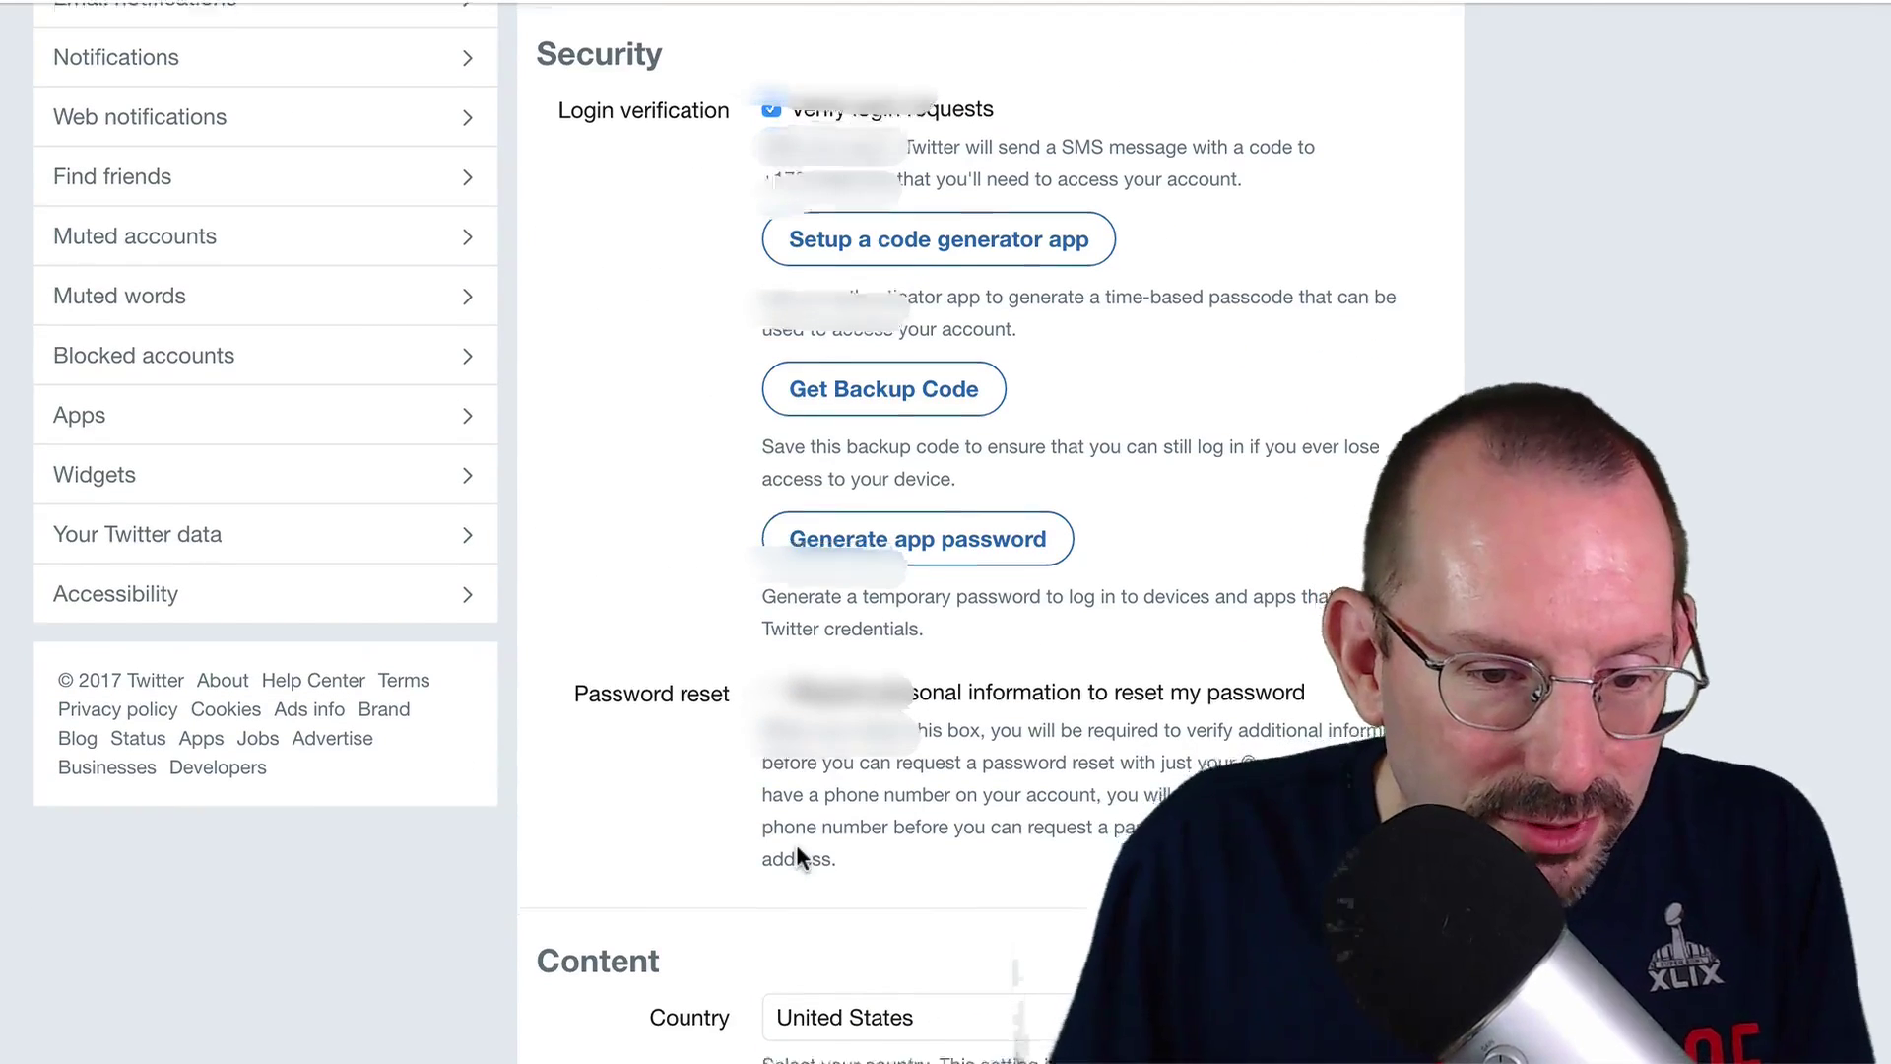
scroll(796, 845, "down", 1)
scroll(795, 842, "up", 6)
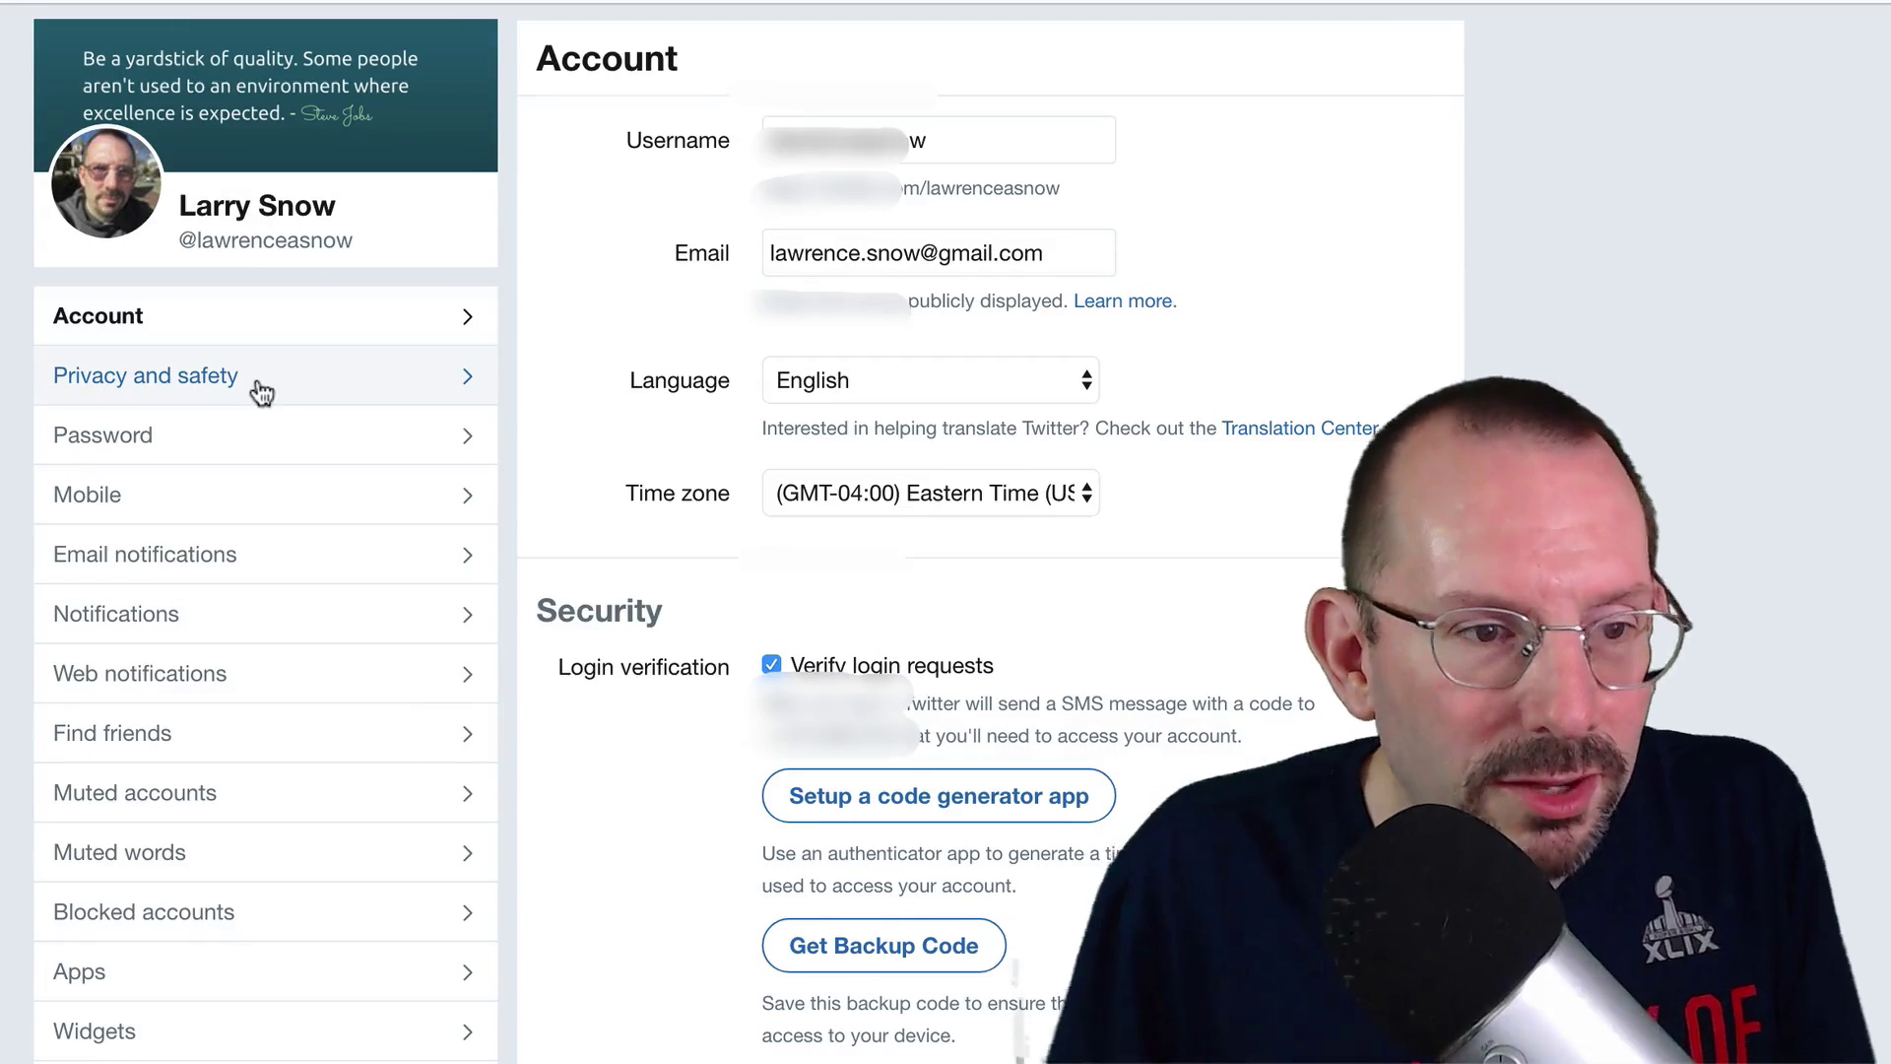
Open Privacy and safety and review tweet privacy, tweet location, photo tagging and discoverability options.
left_click(259, 382)
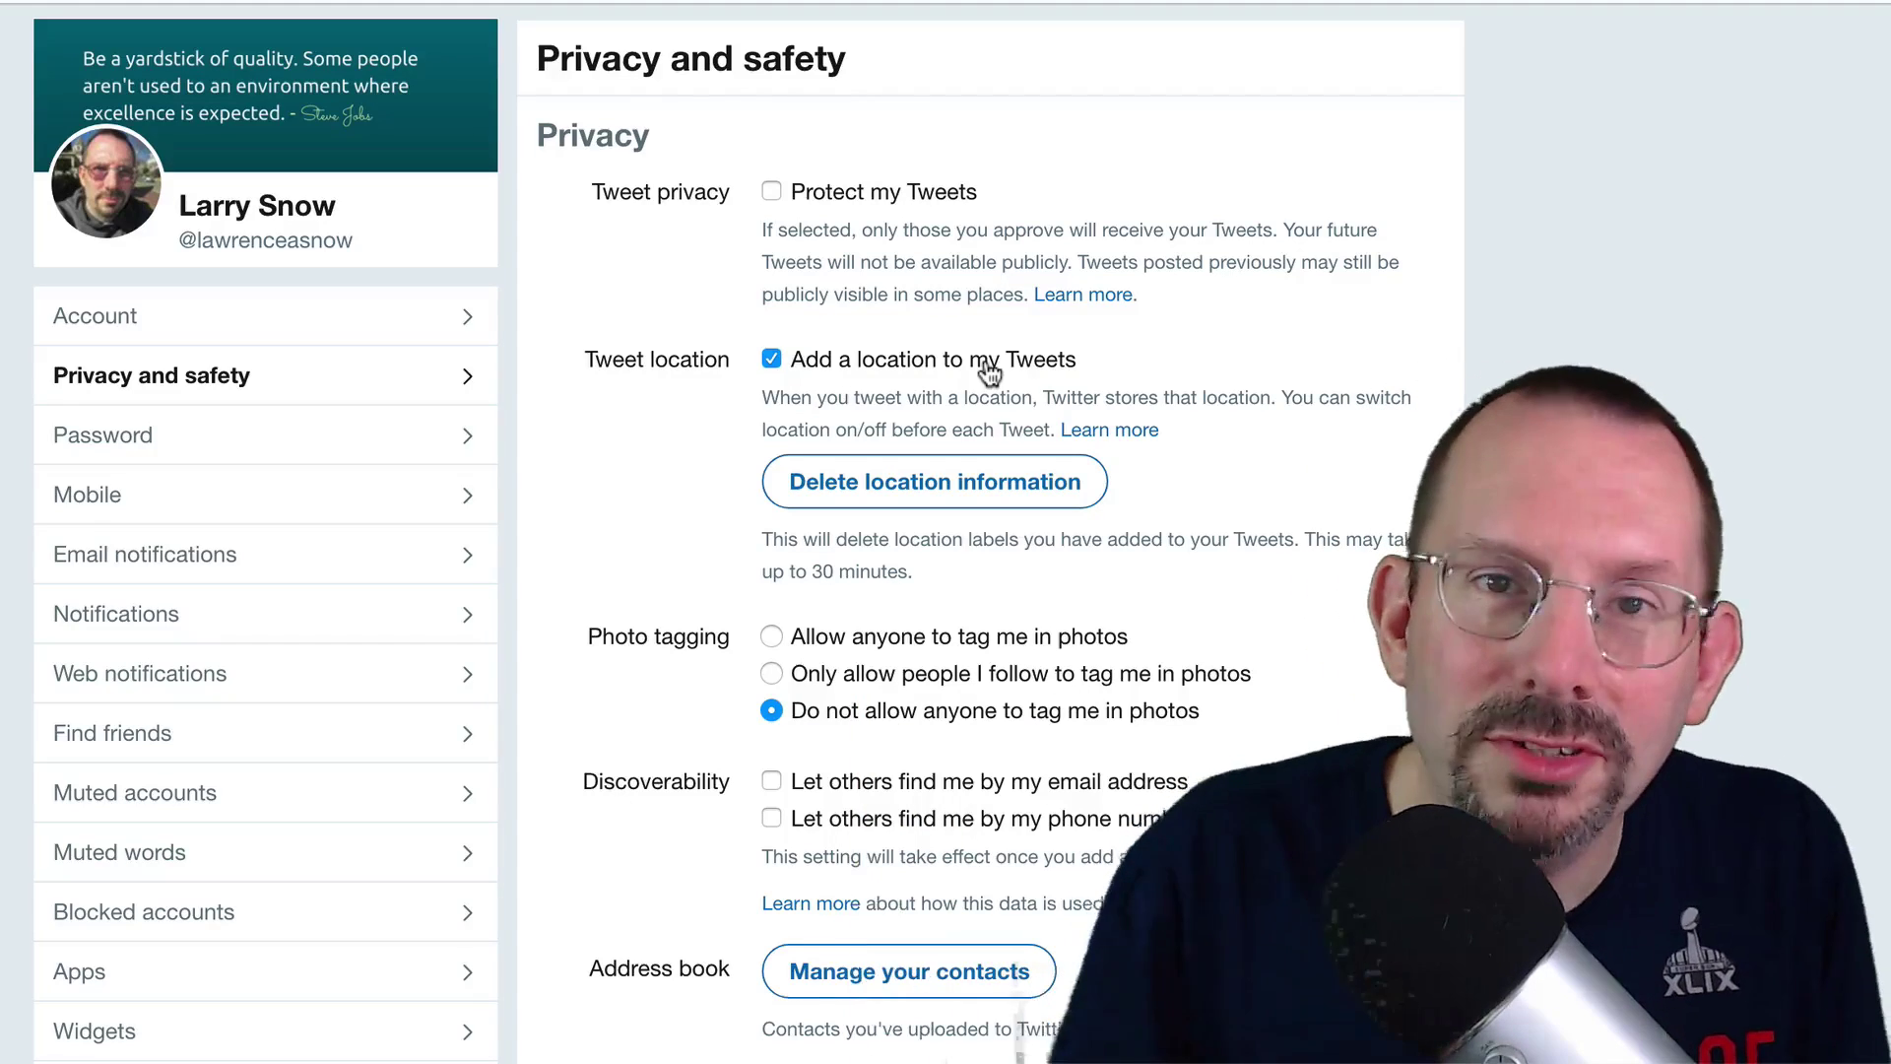
scroll(1185, 387, "down", 1)
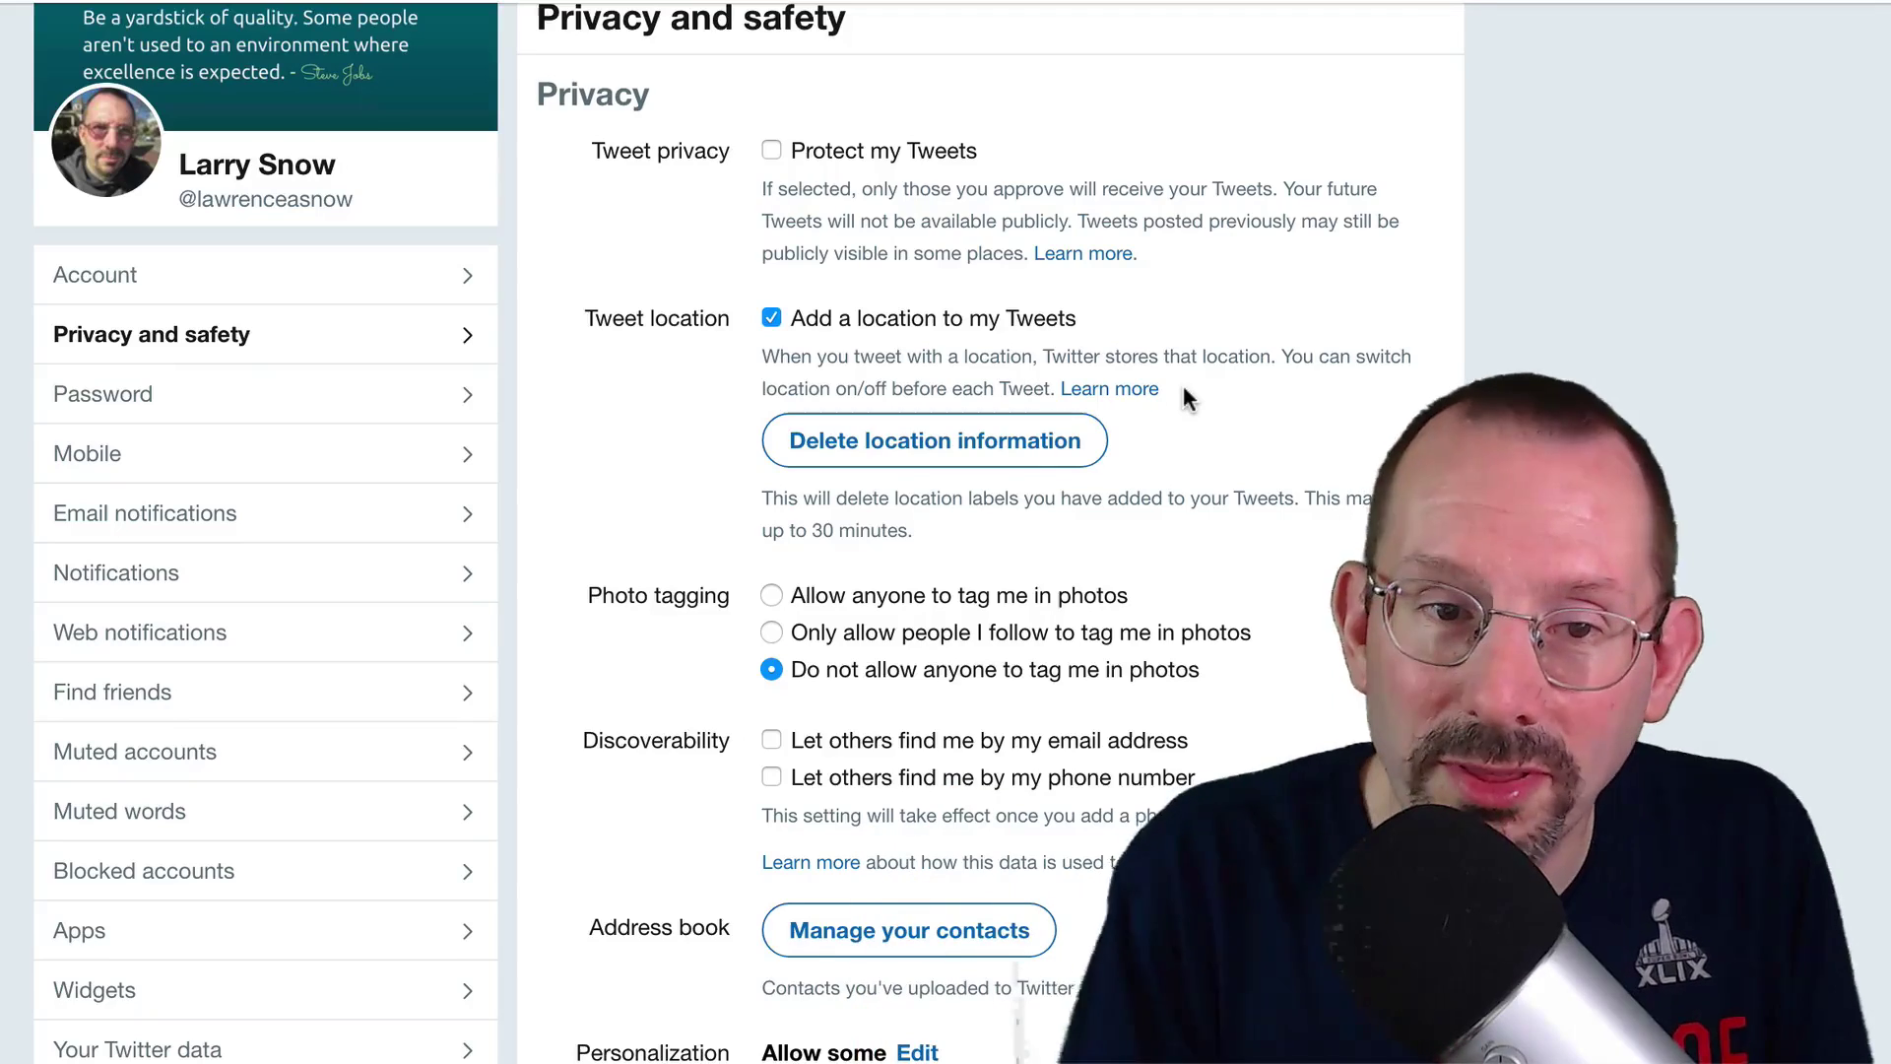
scroll(1184, 386, "down", 5)
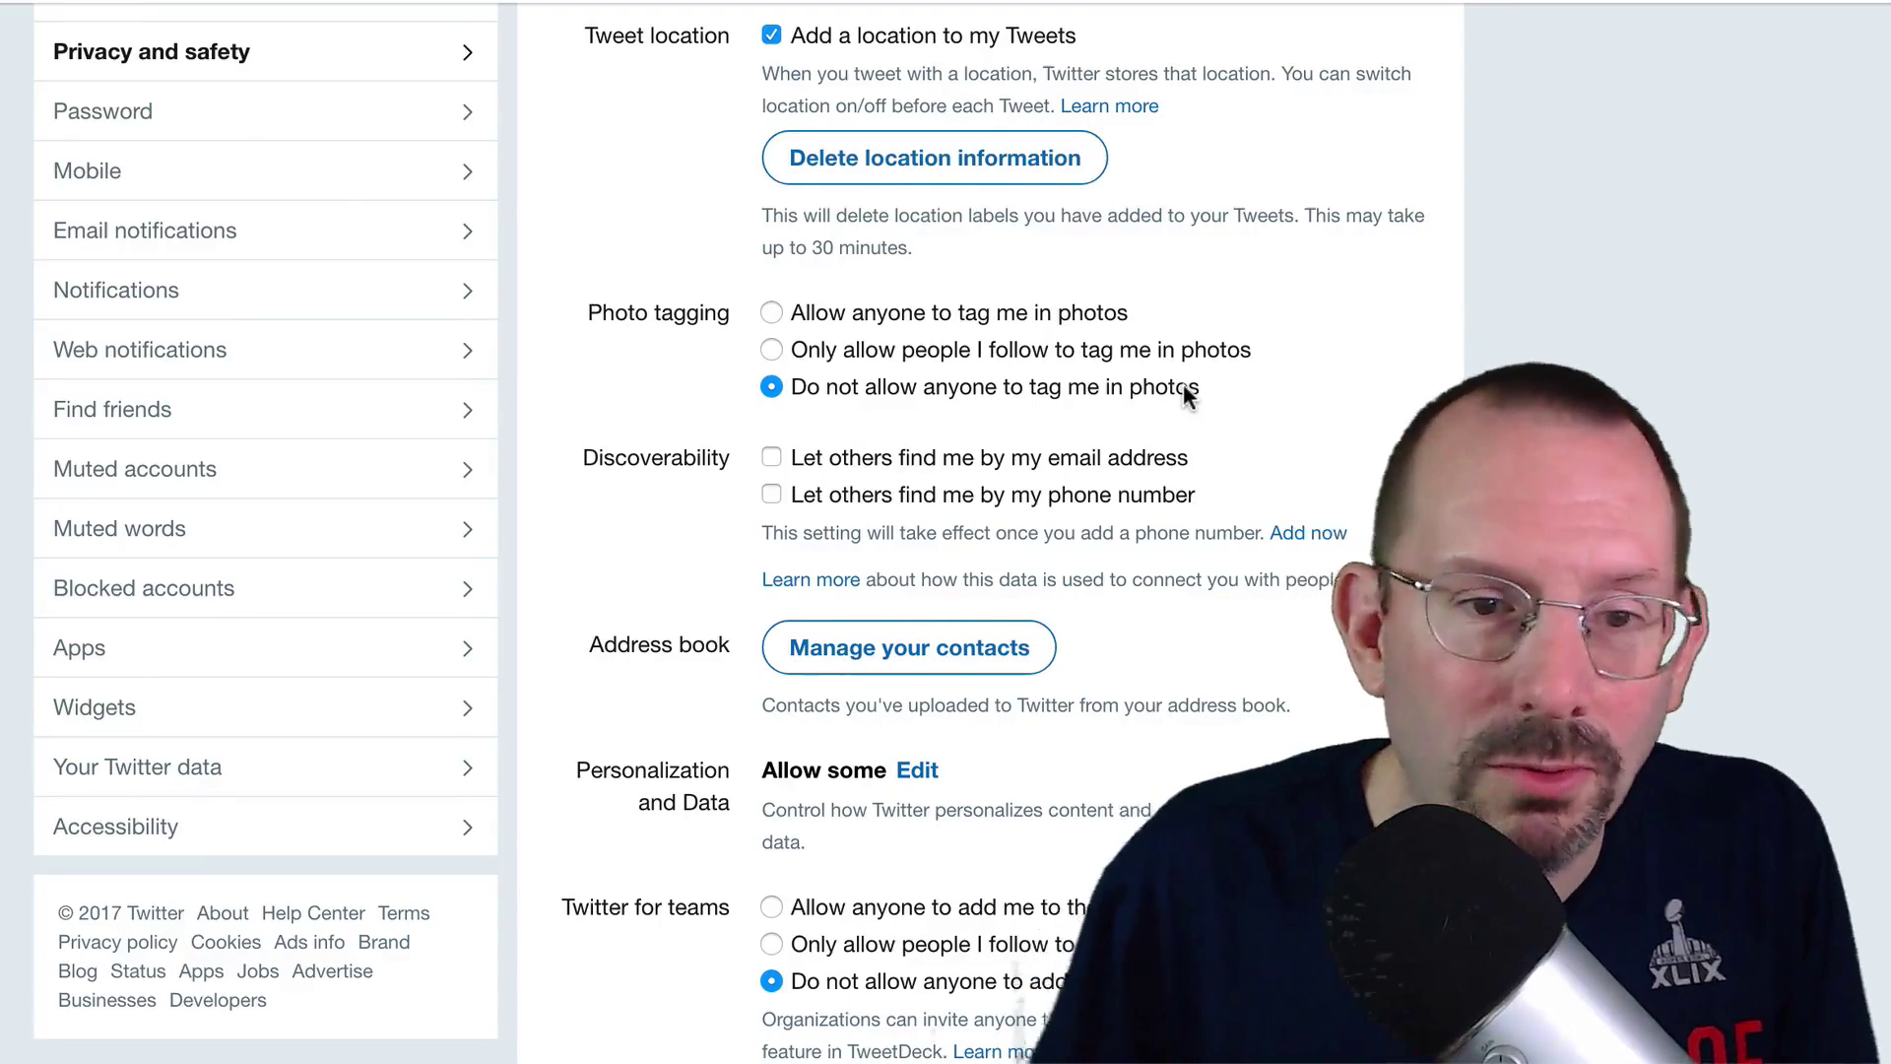
scroll(1187, 397, "down", 2)
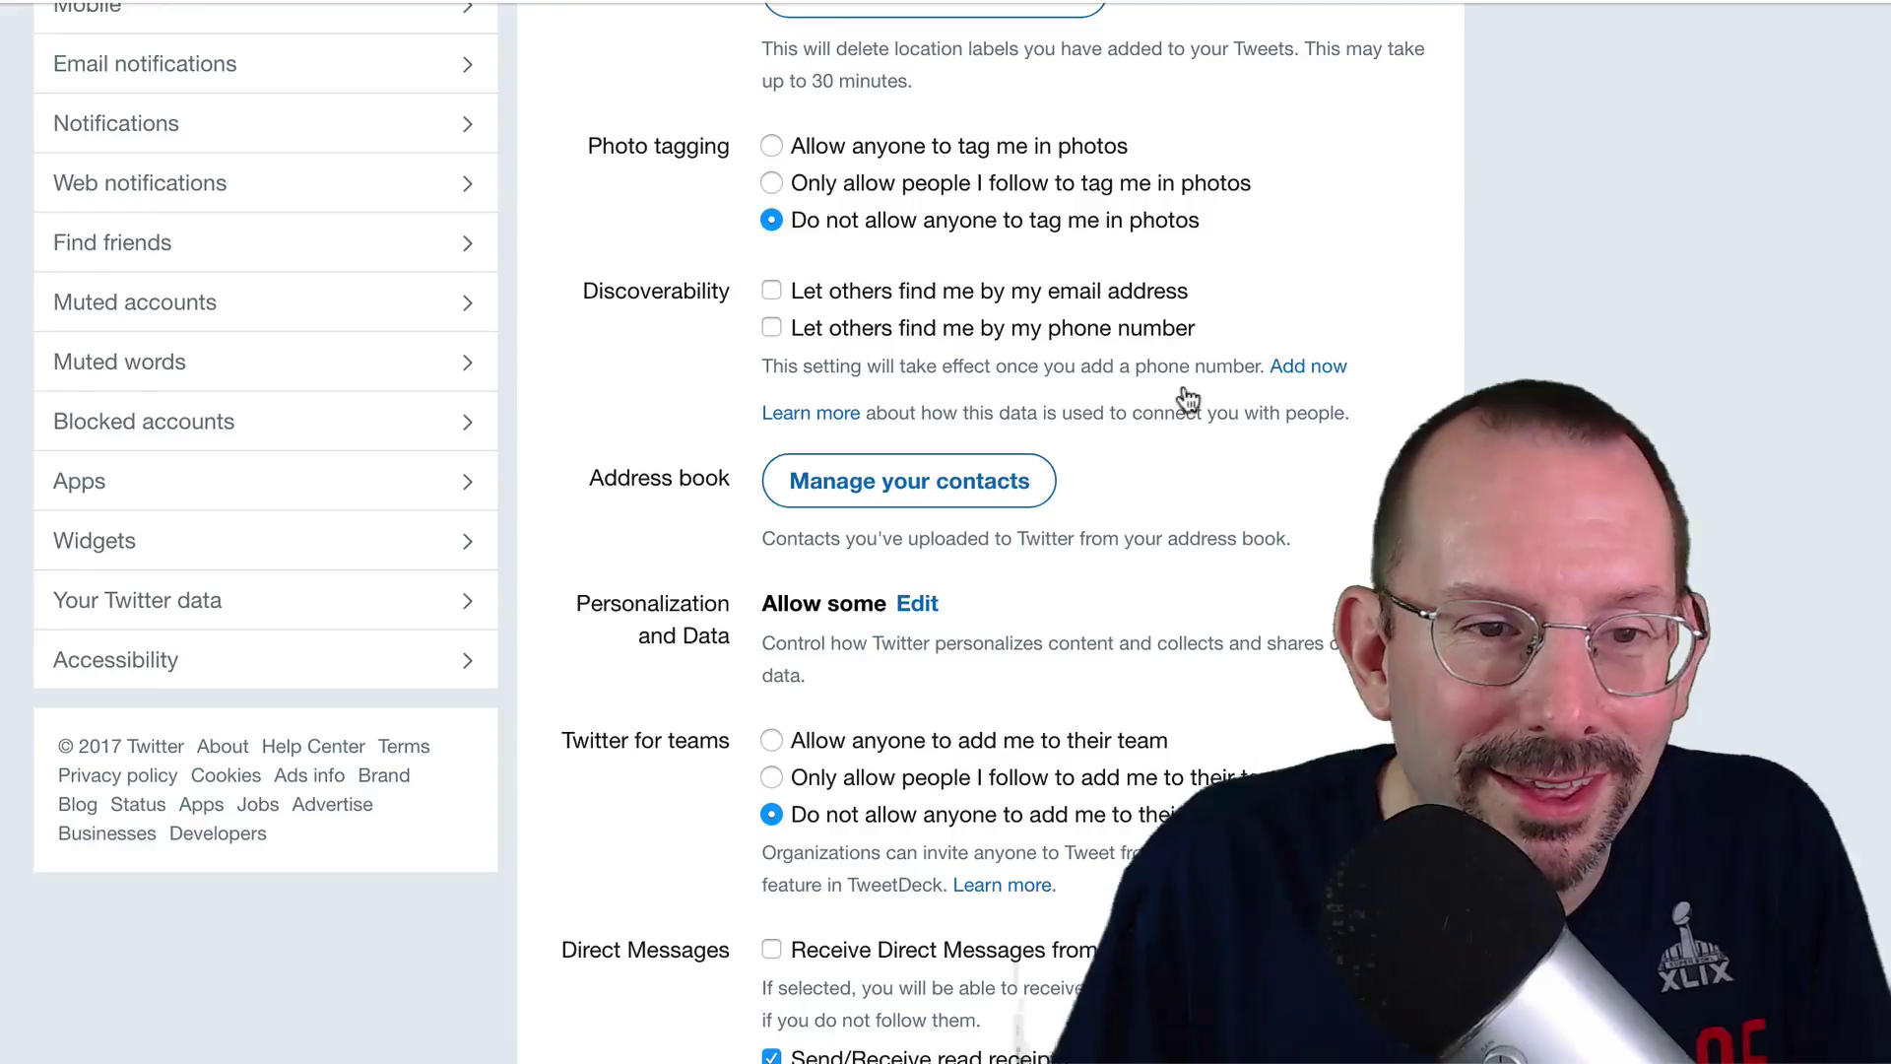
scroll(1188, 397, "down", 1)
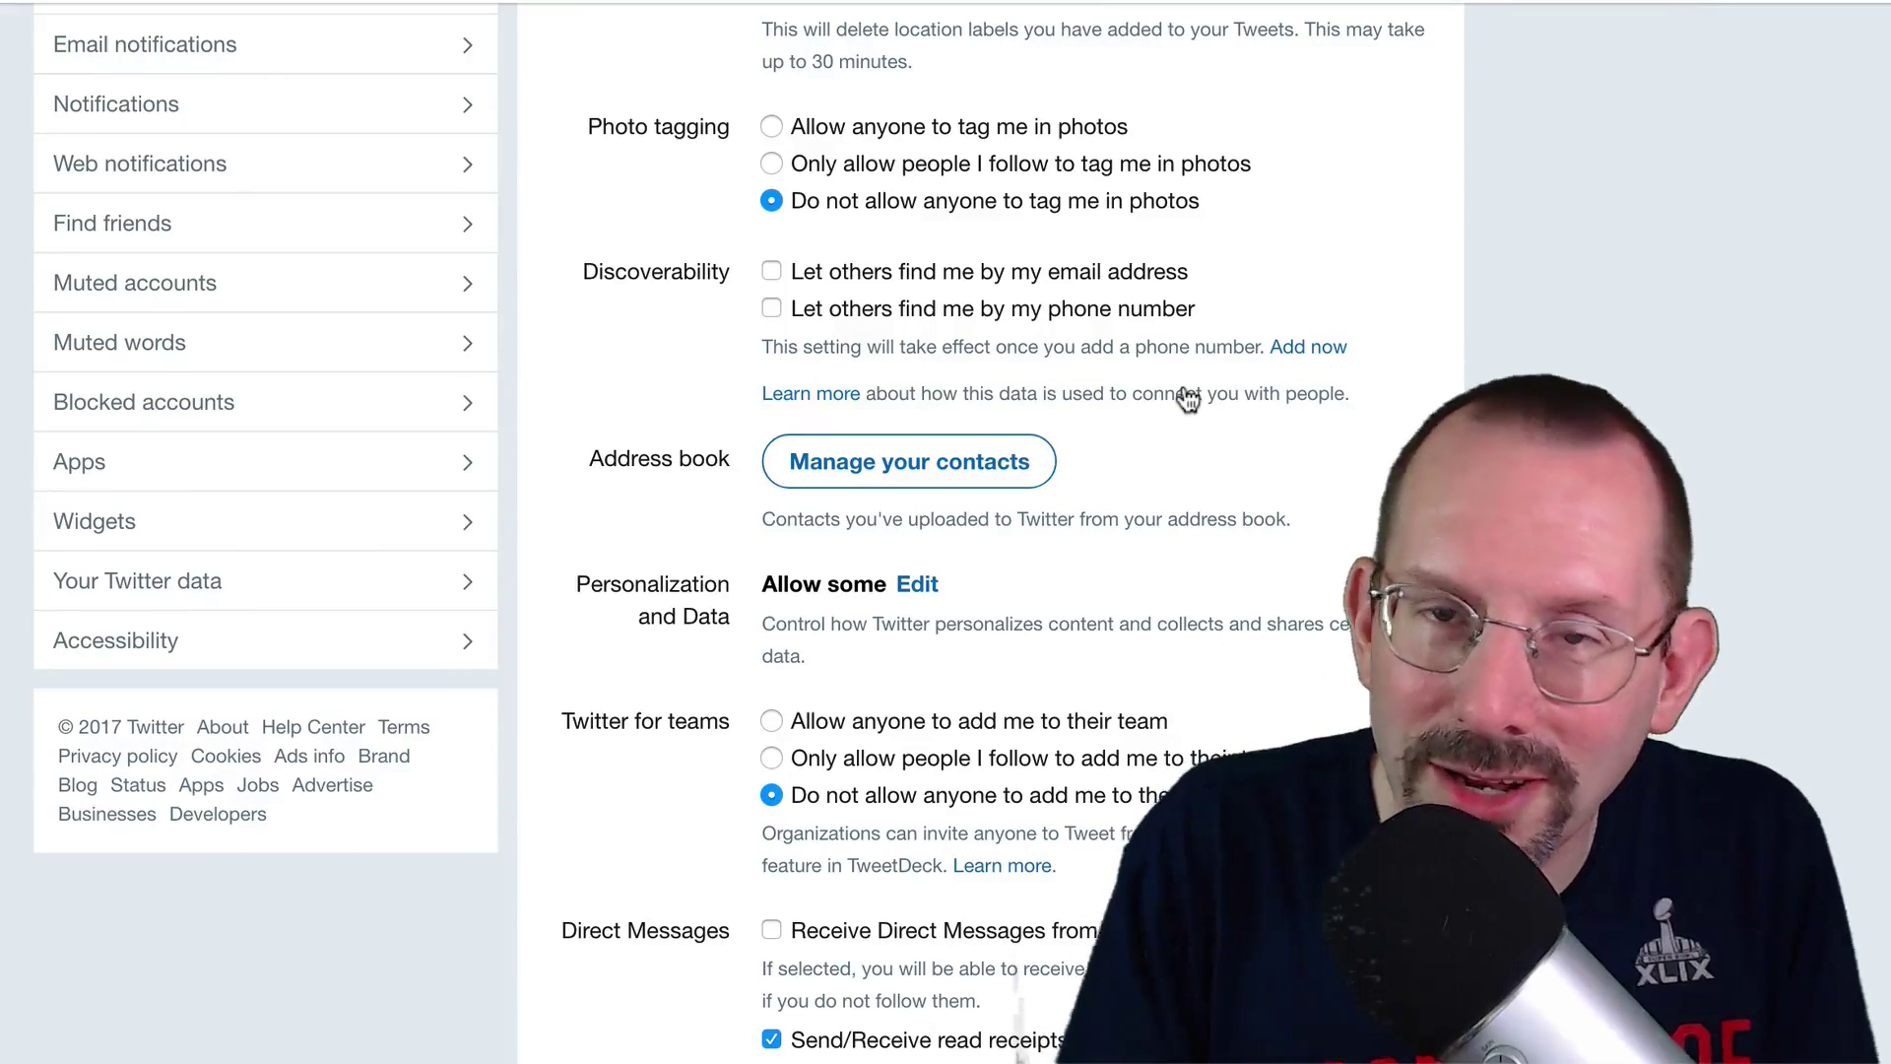
scroll(1187, 396, "down", 1)
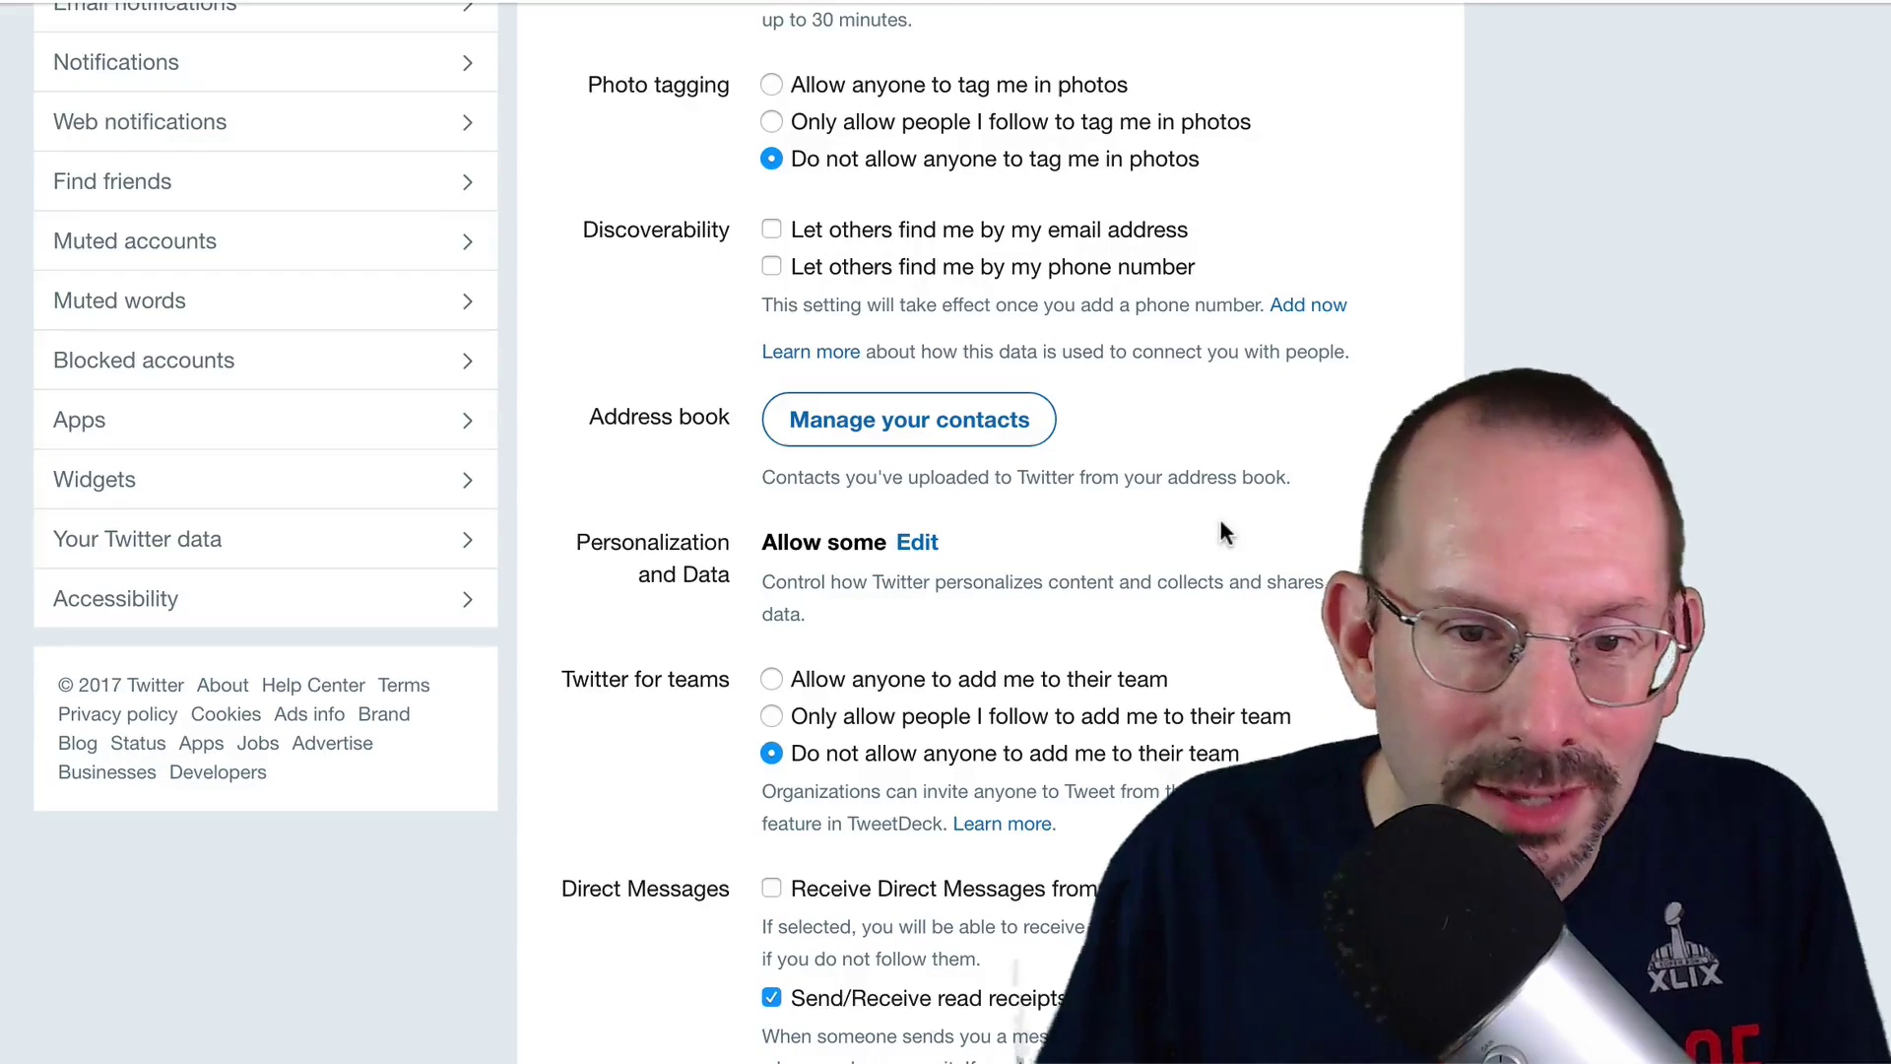
scroll(1156, 536, "down", 2)
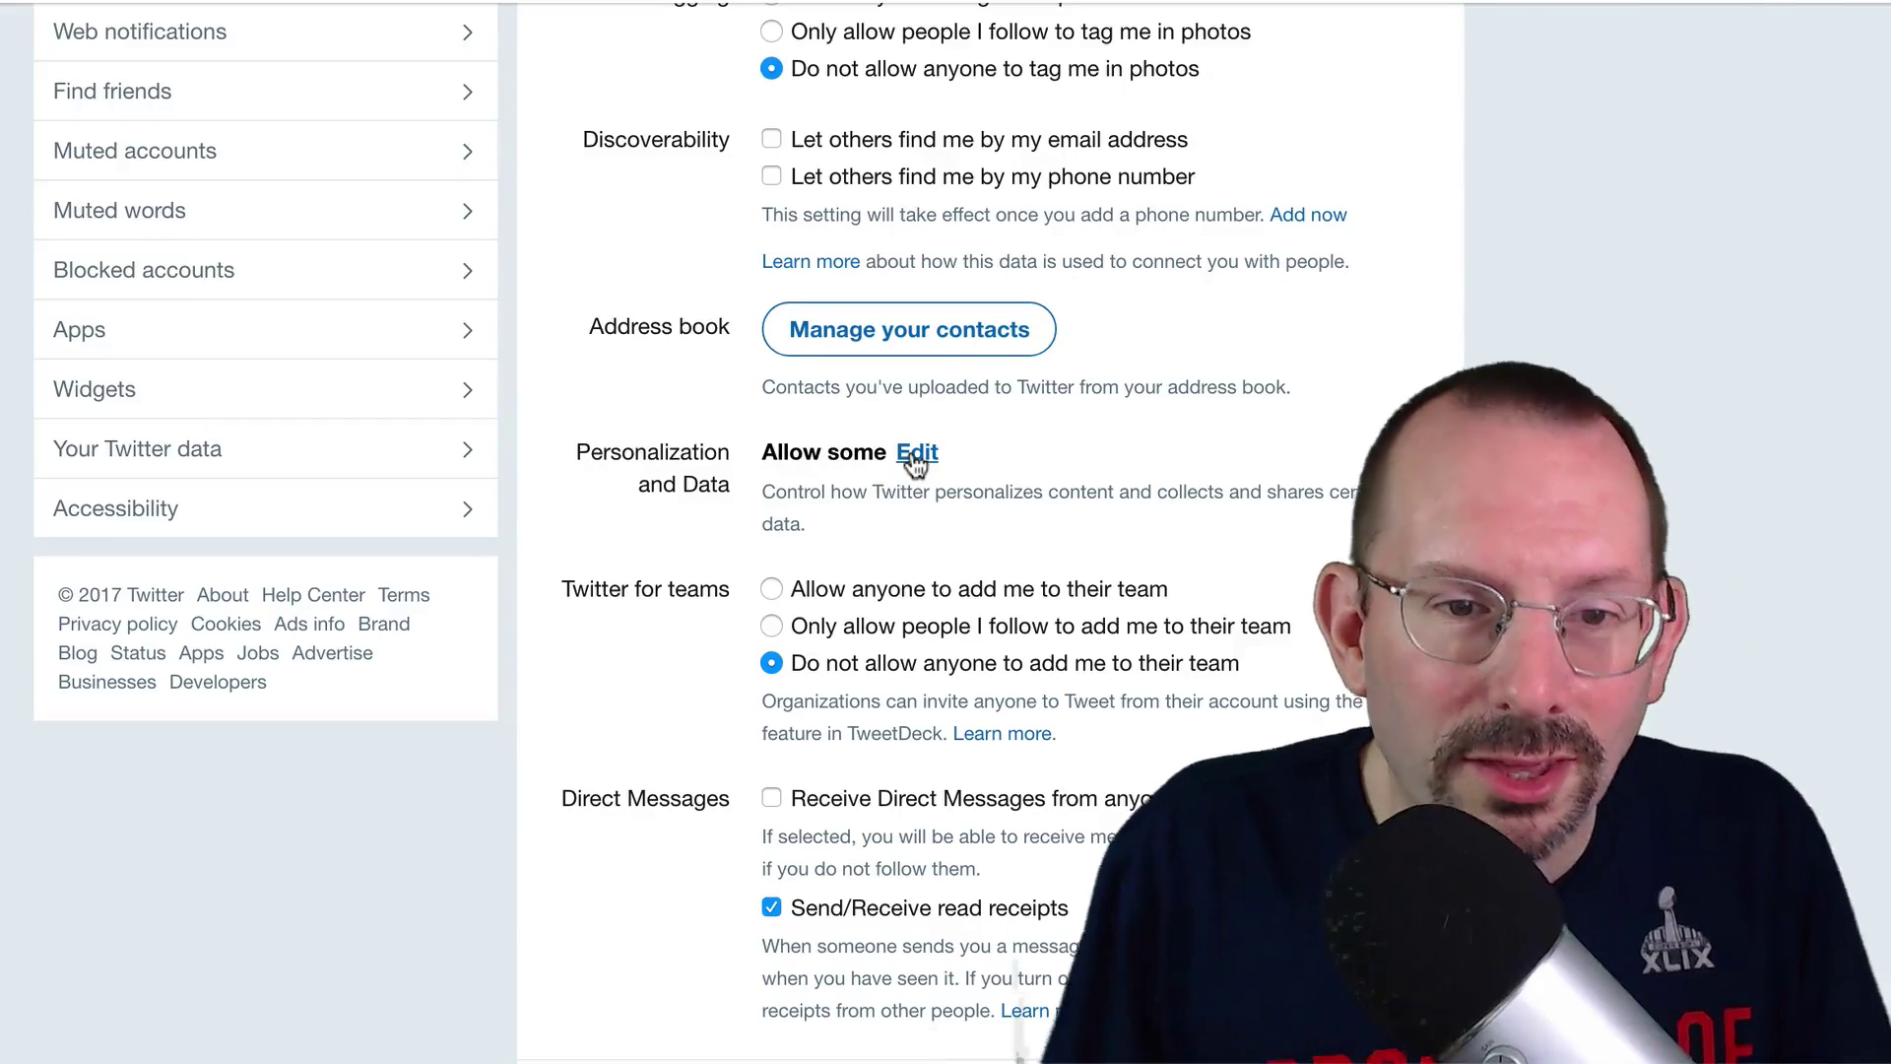
Open the Personalization and Data settings and scroll through them.
left_click(914, 455)
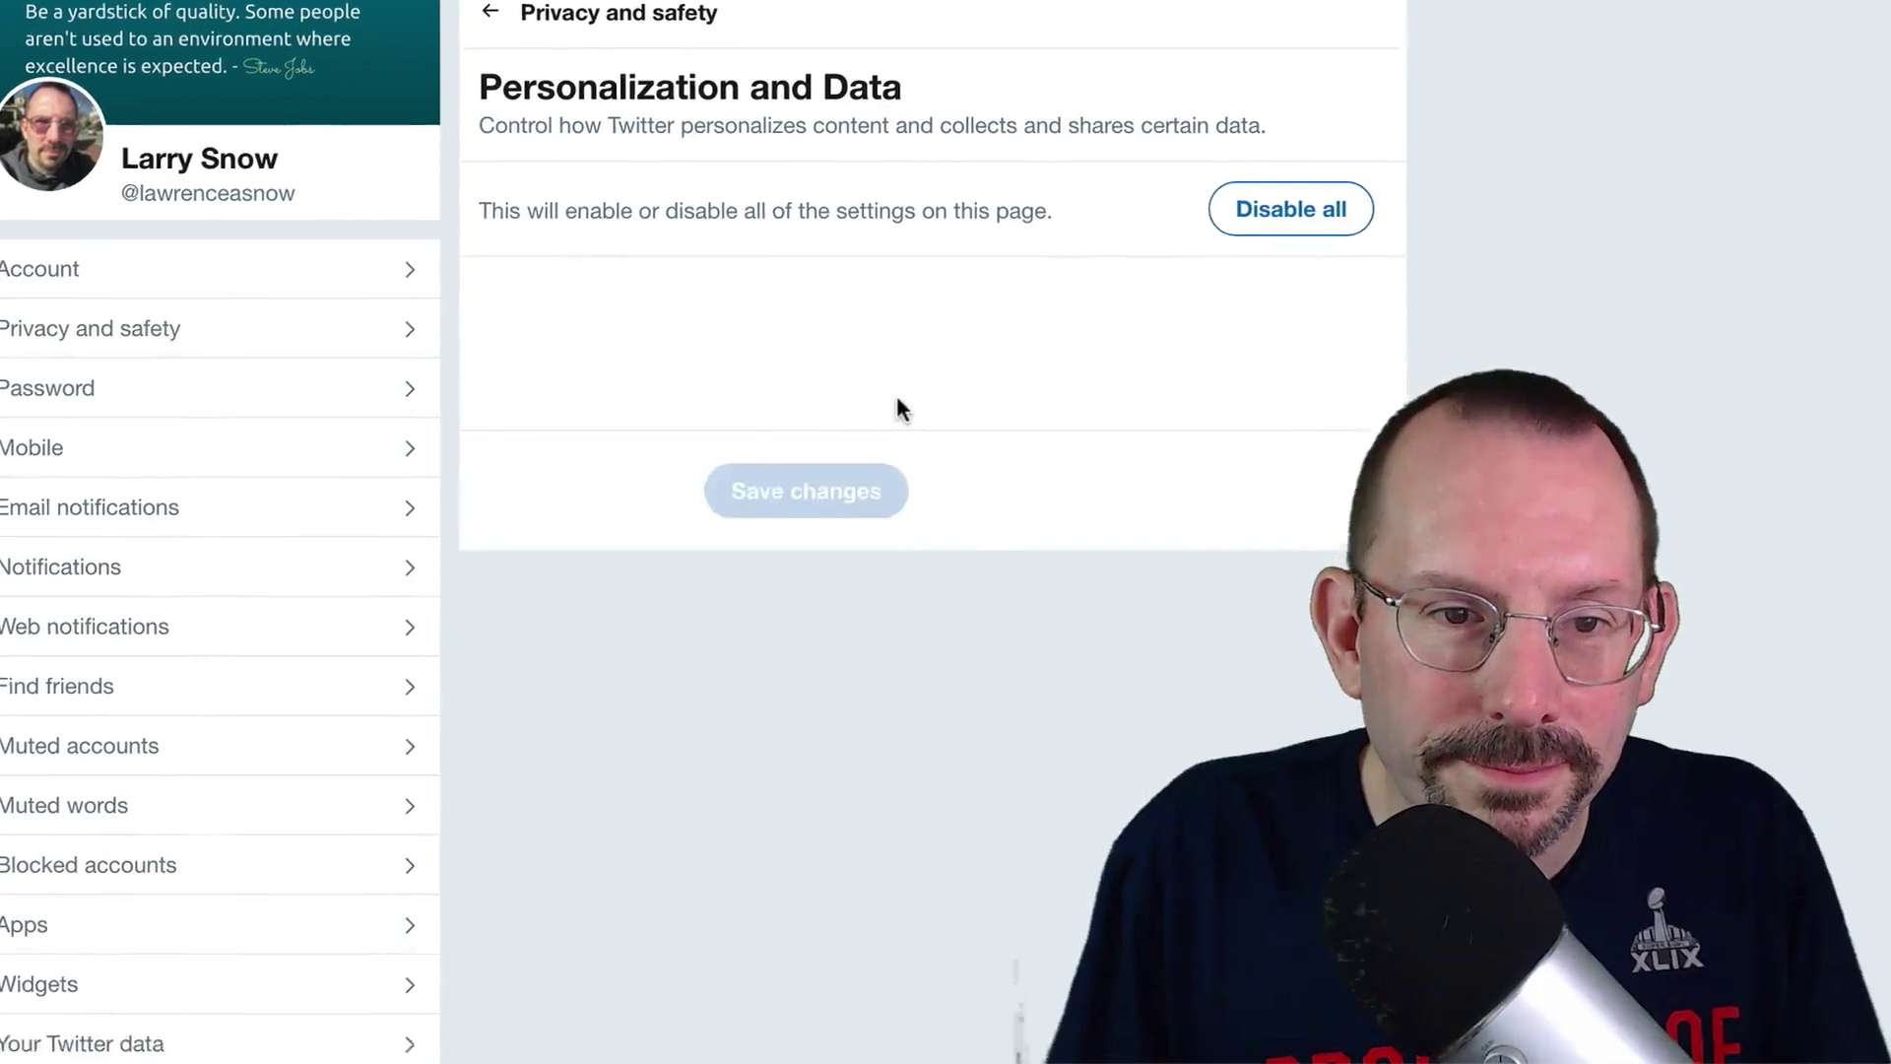
scroll(1025, 527, "down", 3)
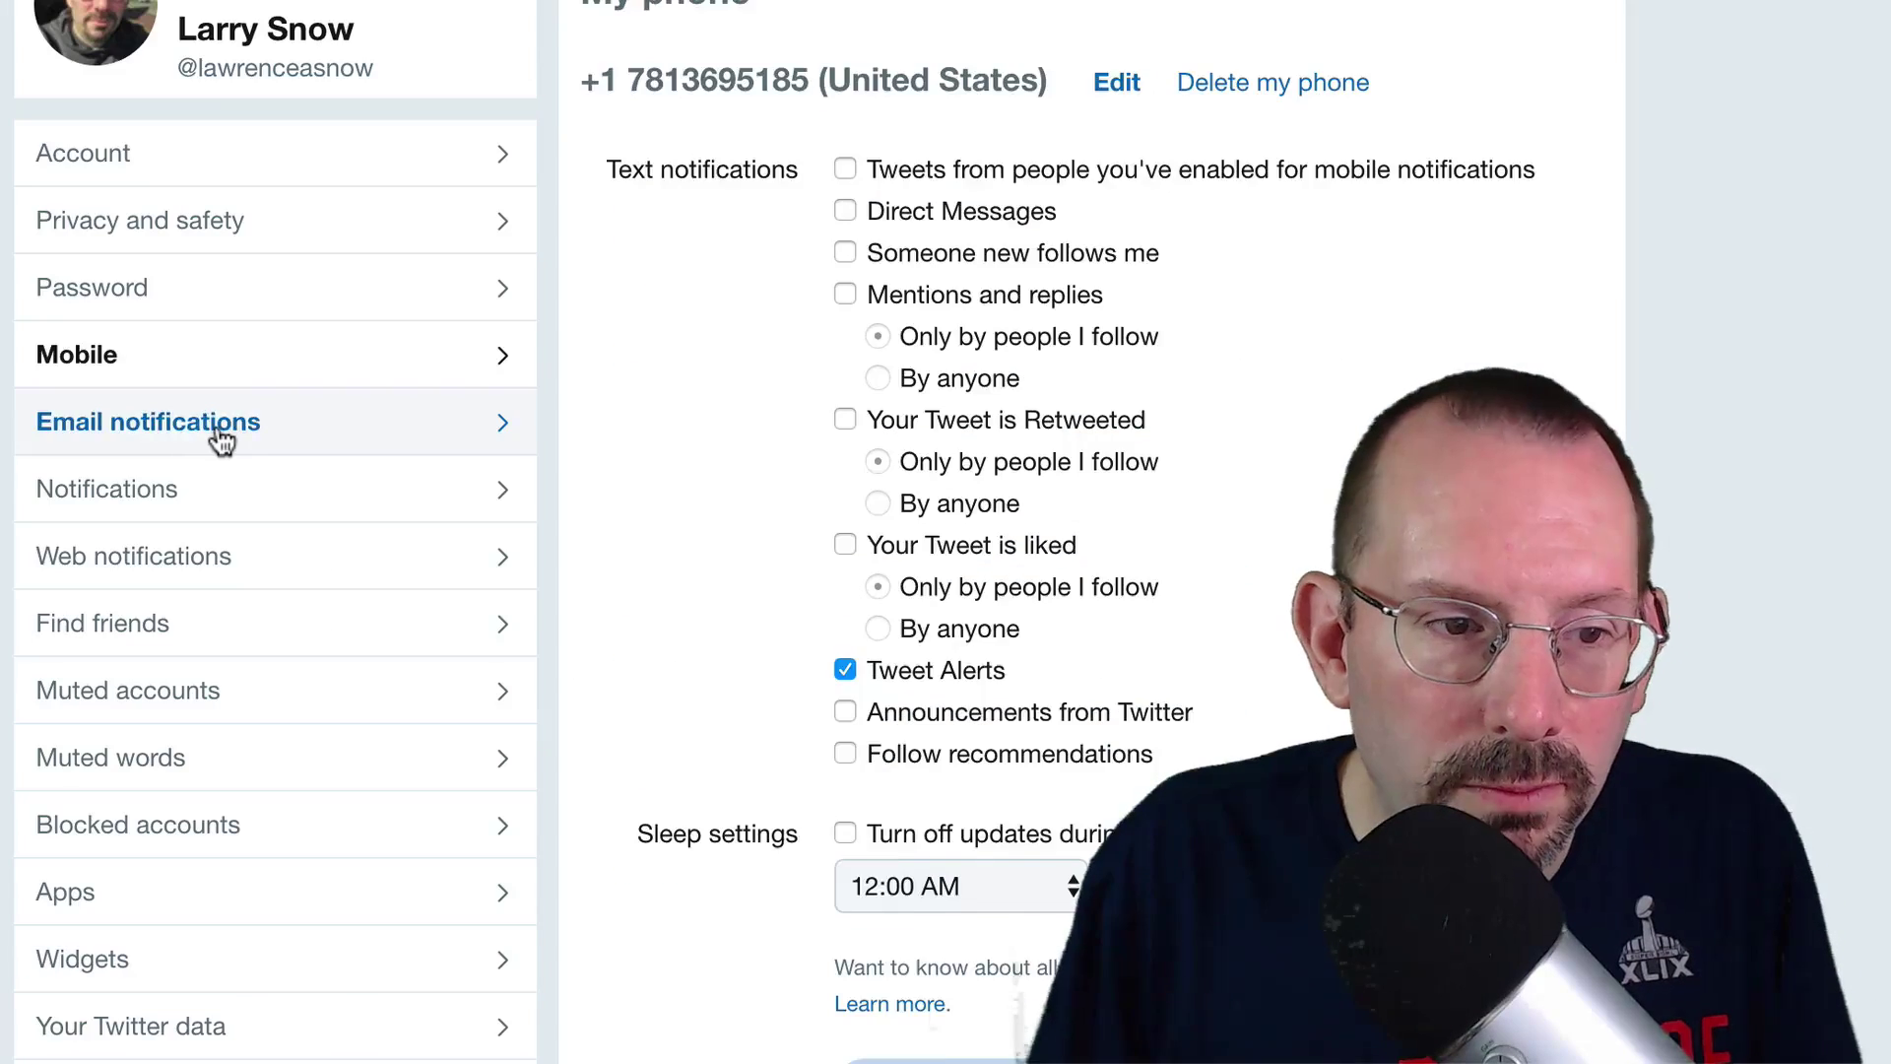
left_click(218, 435)
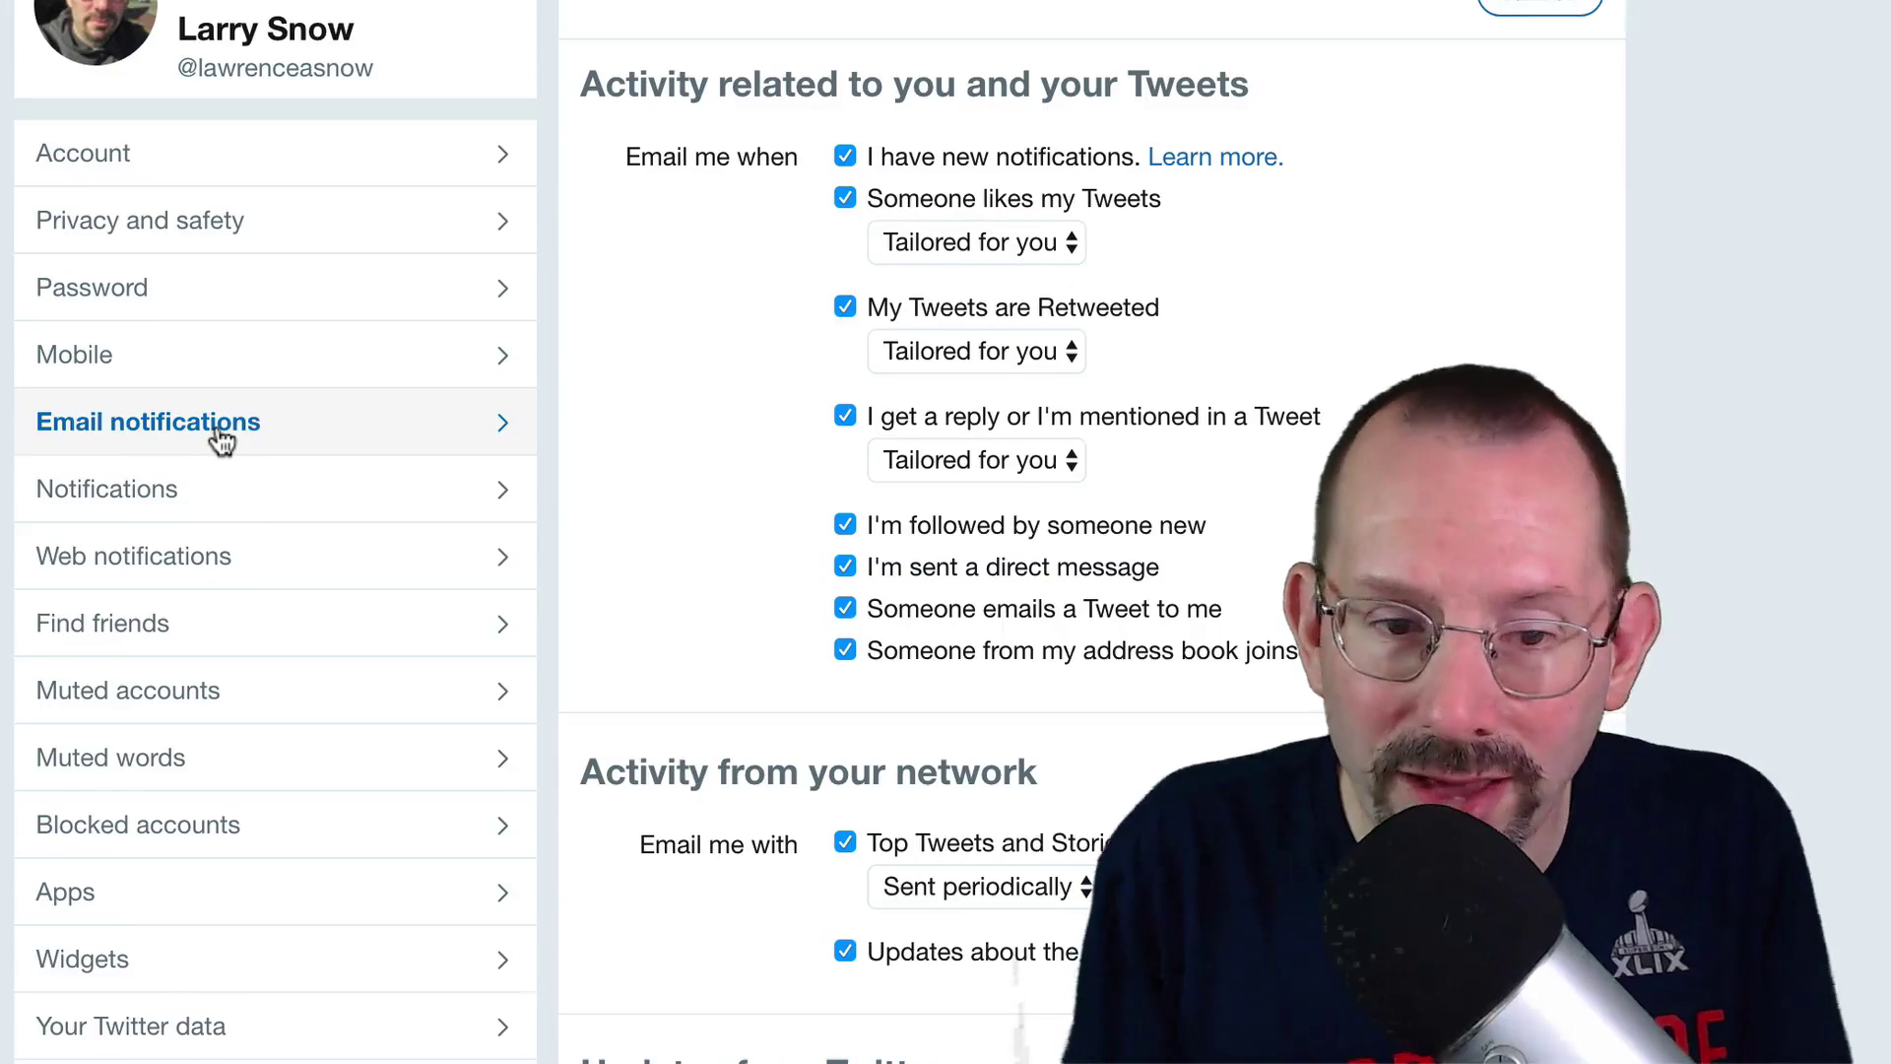
scroll(219, 436, "down", 5)
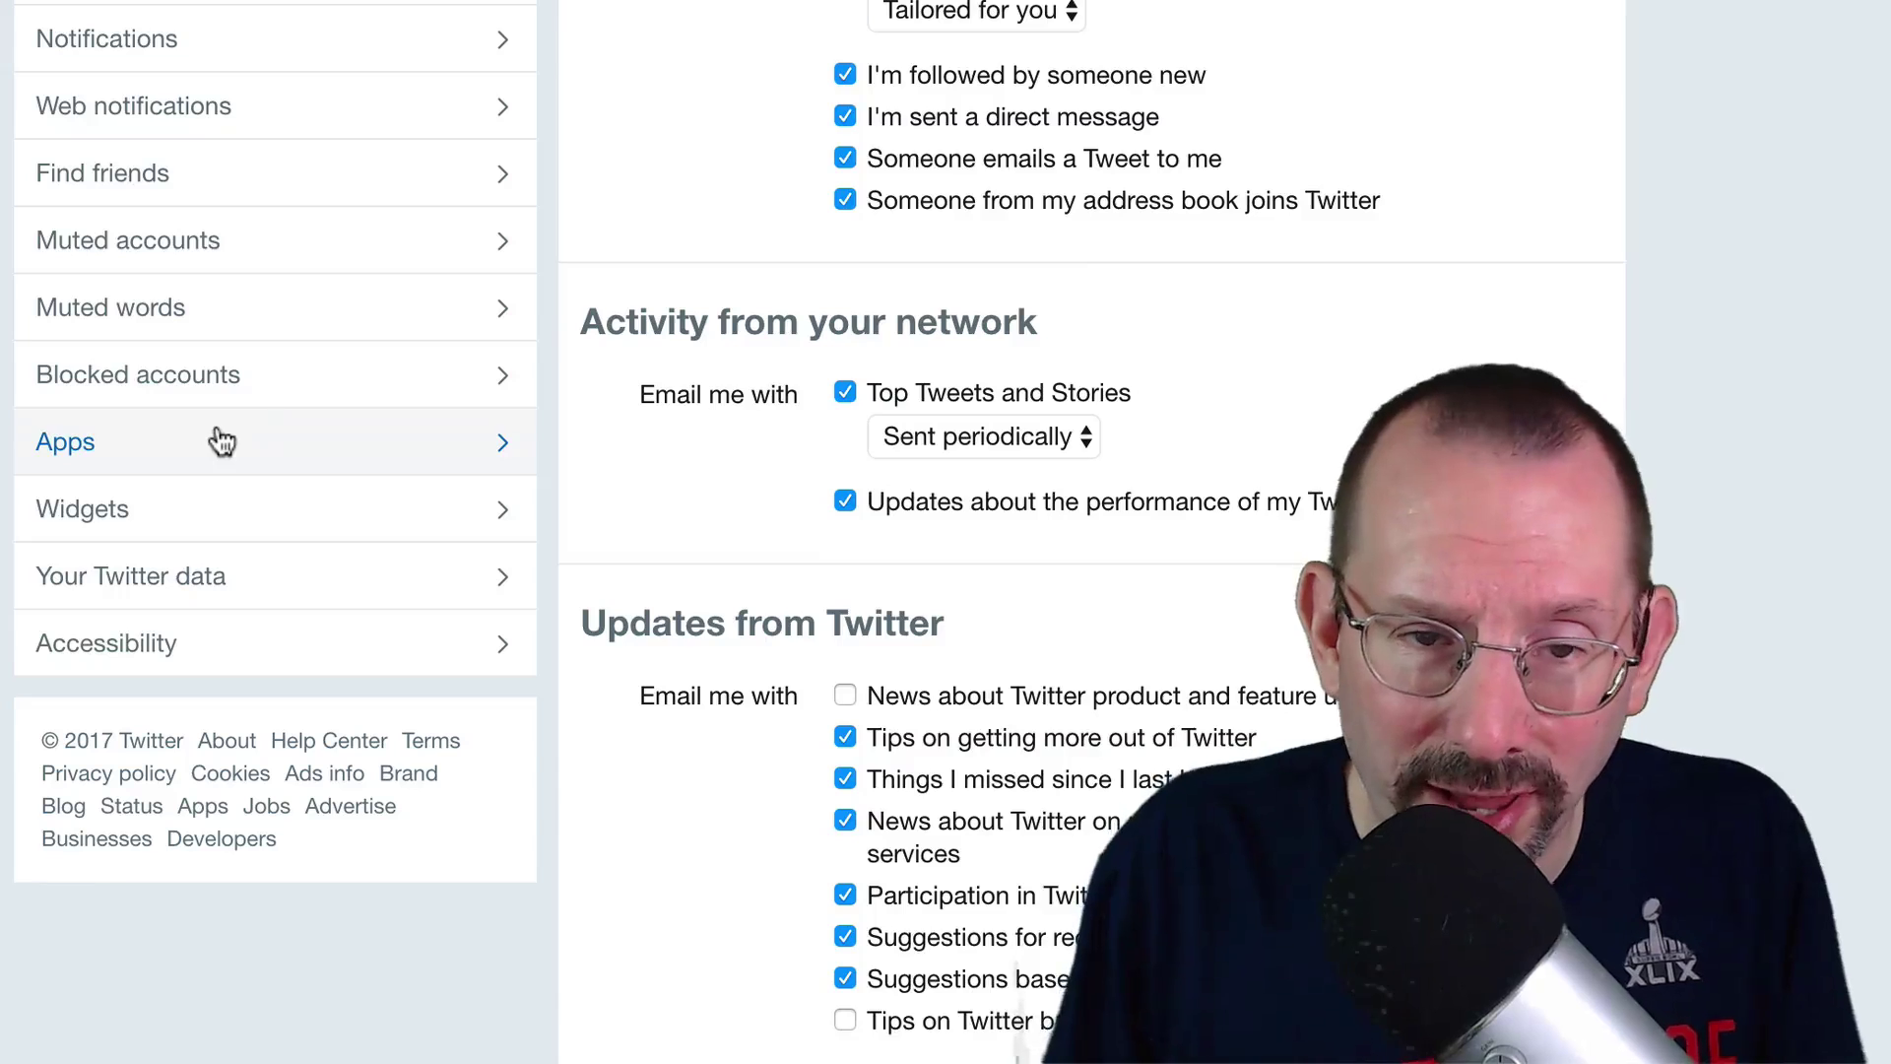
scroll(1255, 494, "up", 5)
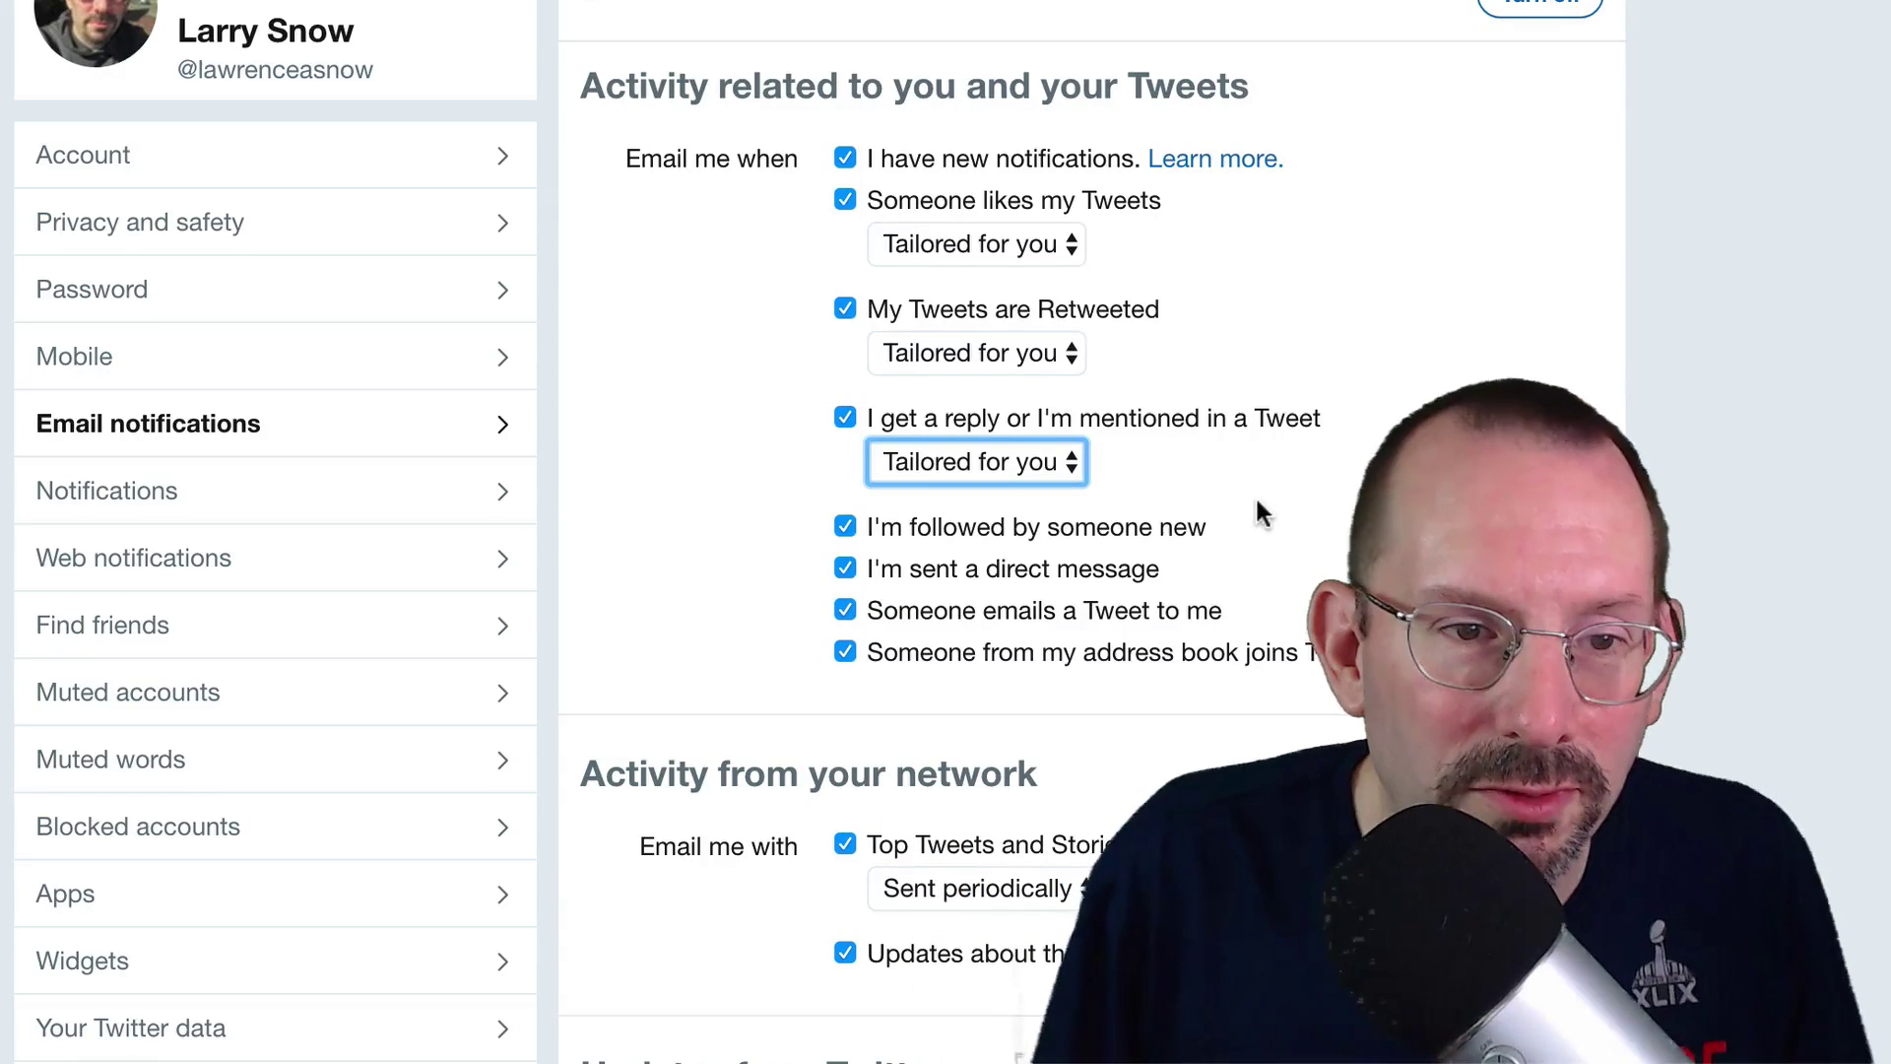
scroll(1370, 537, "down", 4)
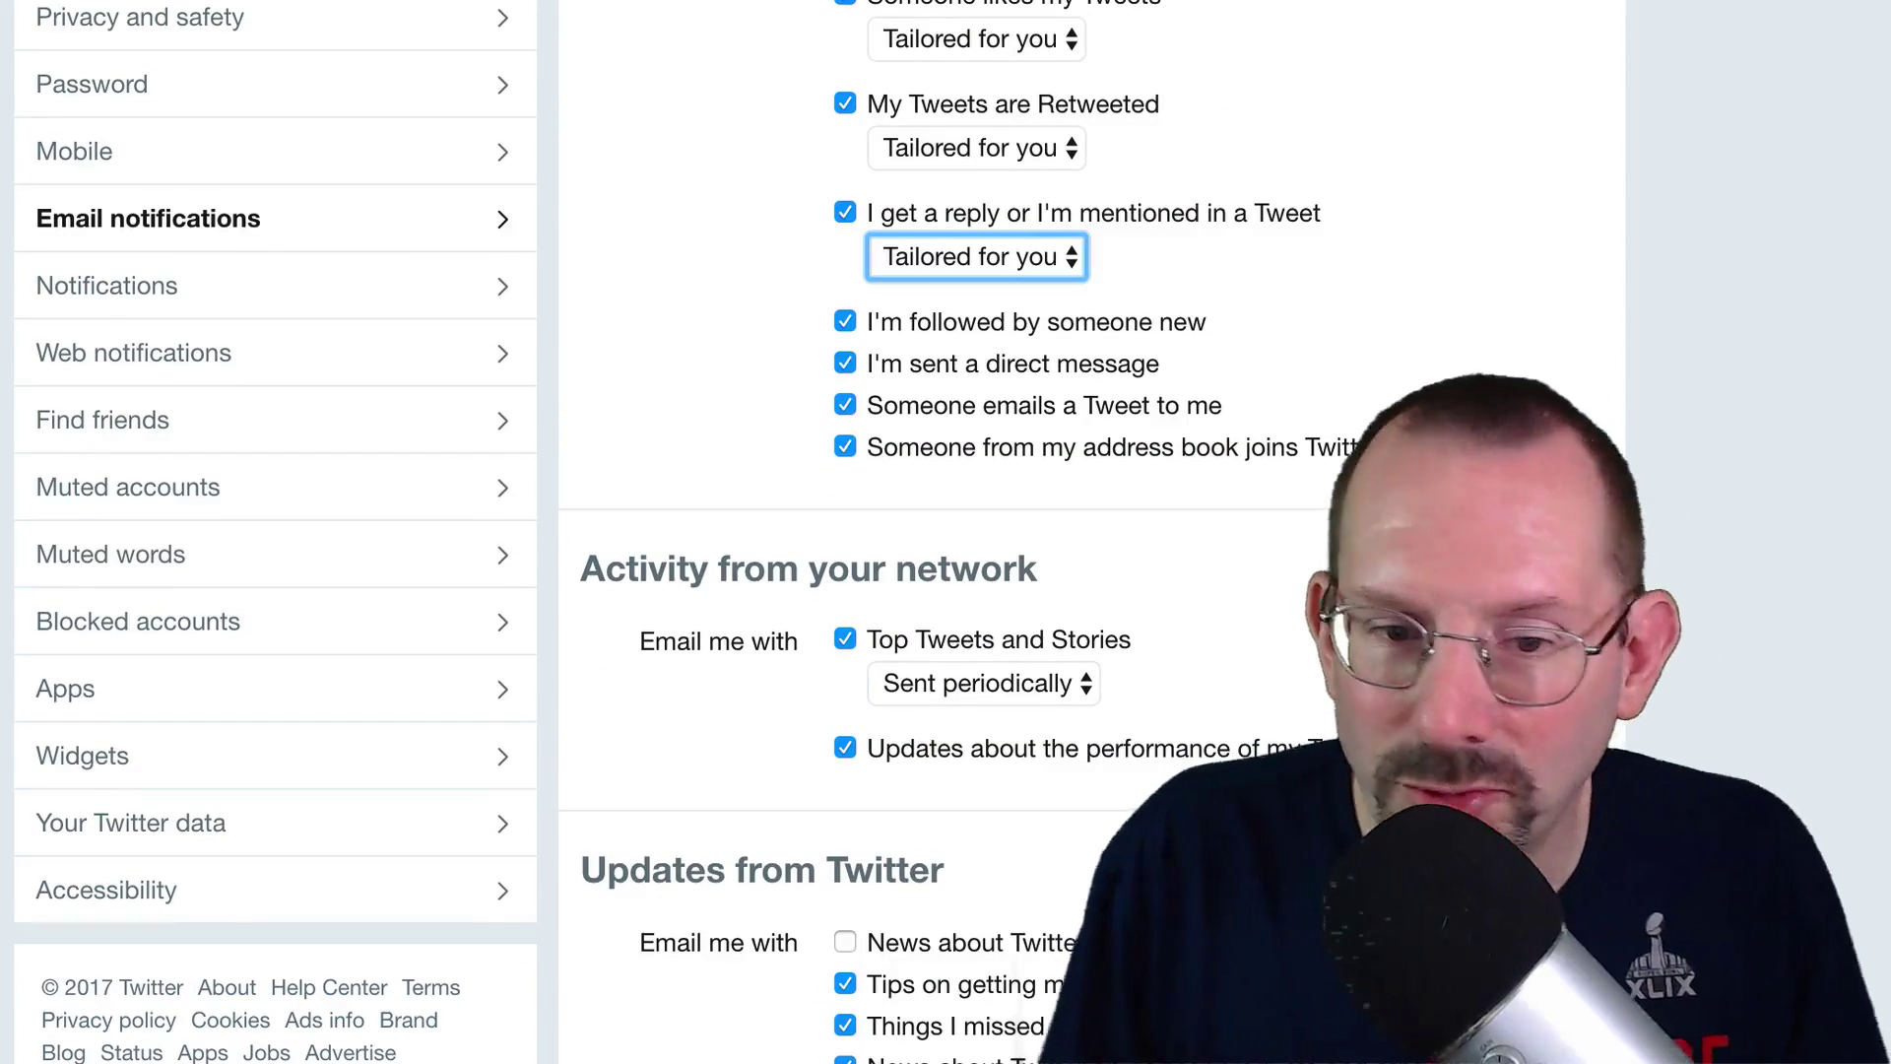
scroll(1373, 537, "down", 2)
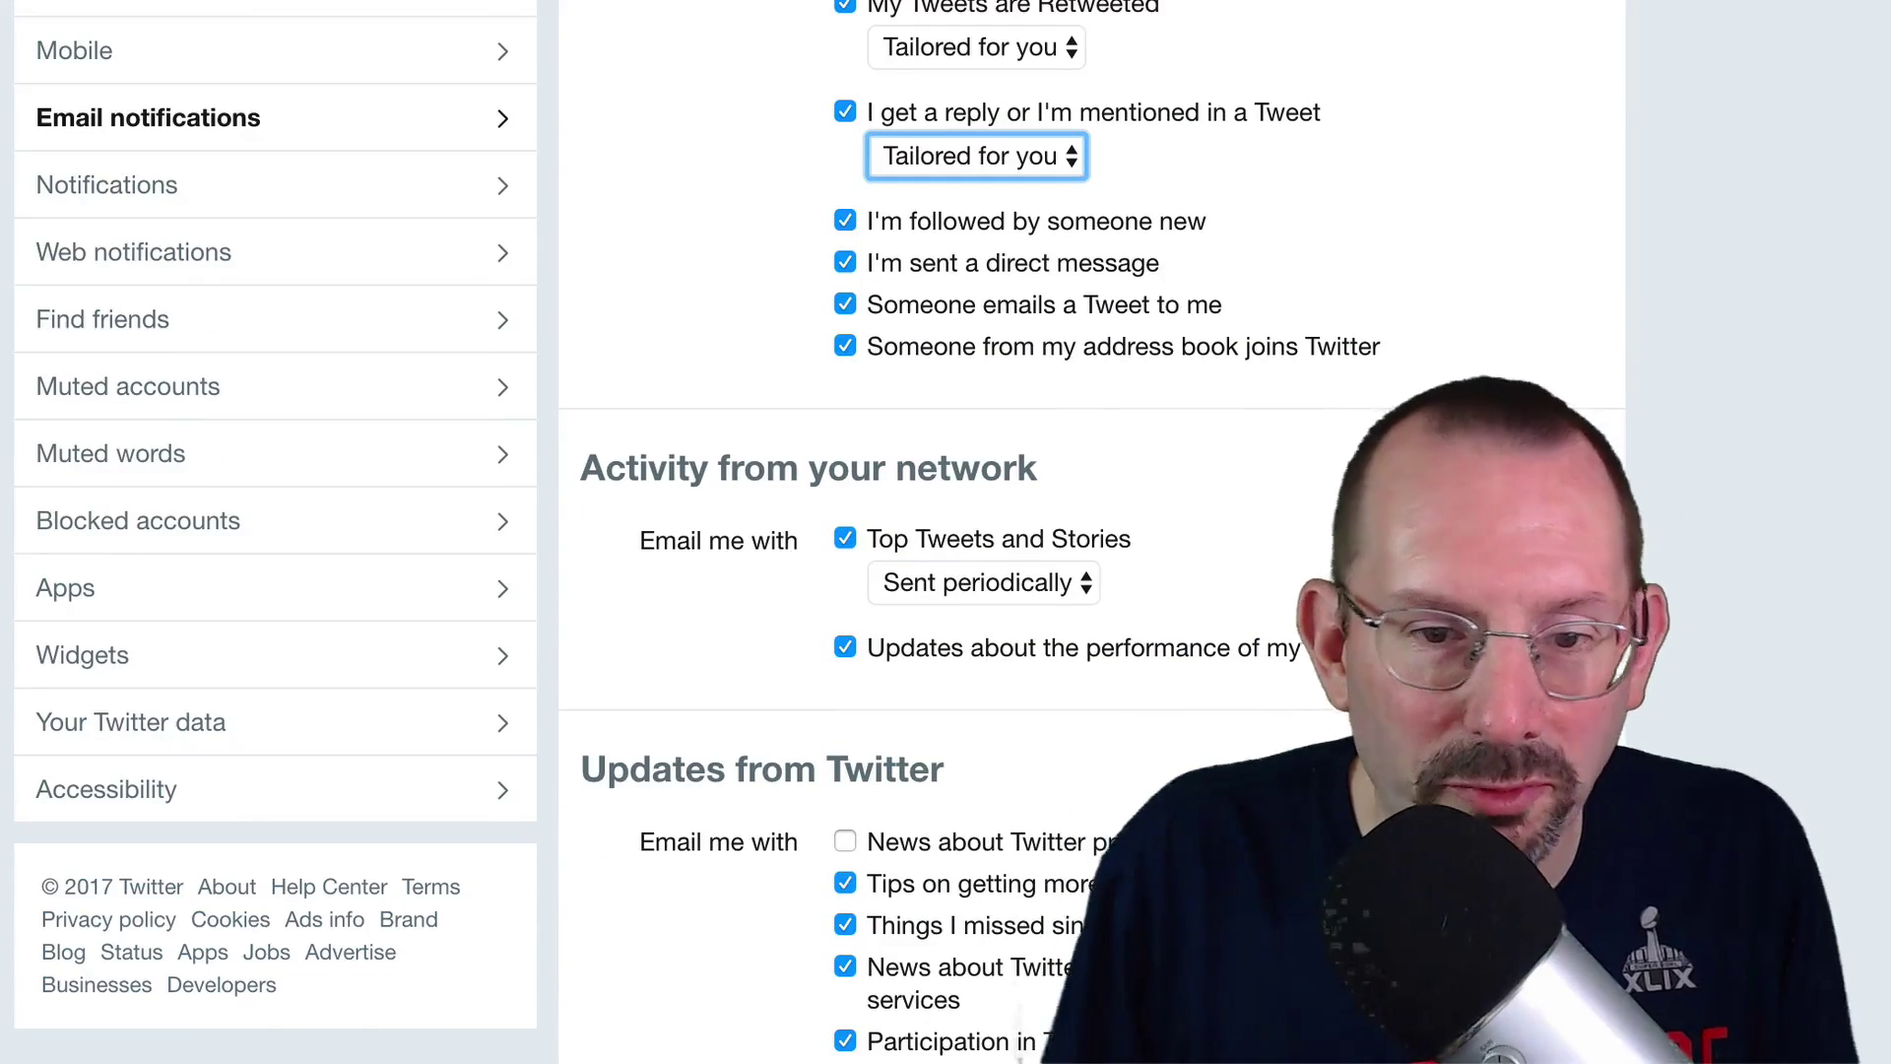
scroll(1373, 537, "down", 3)
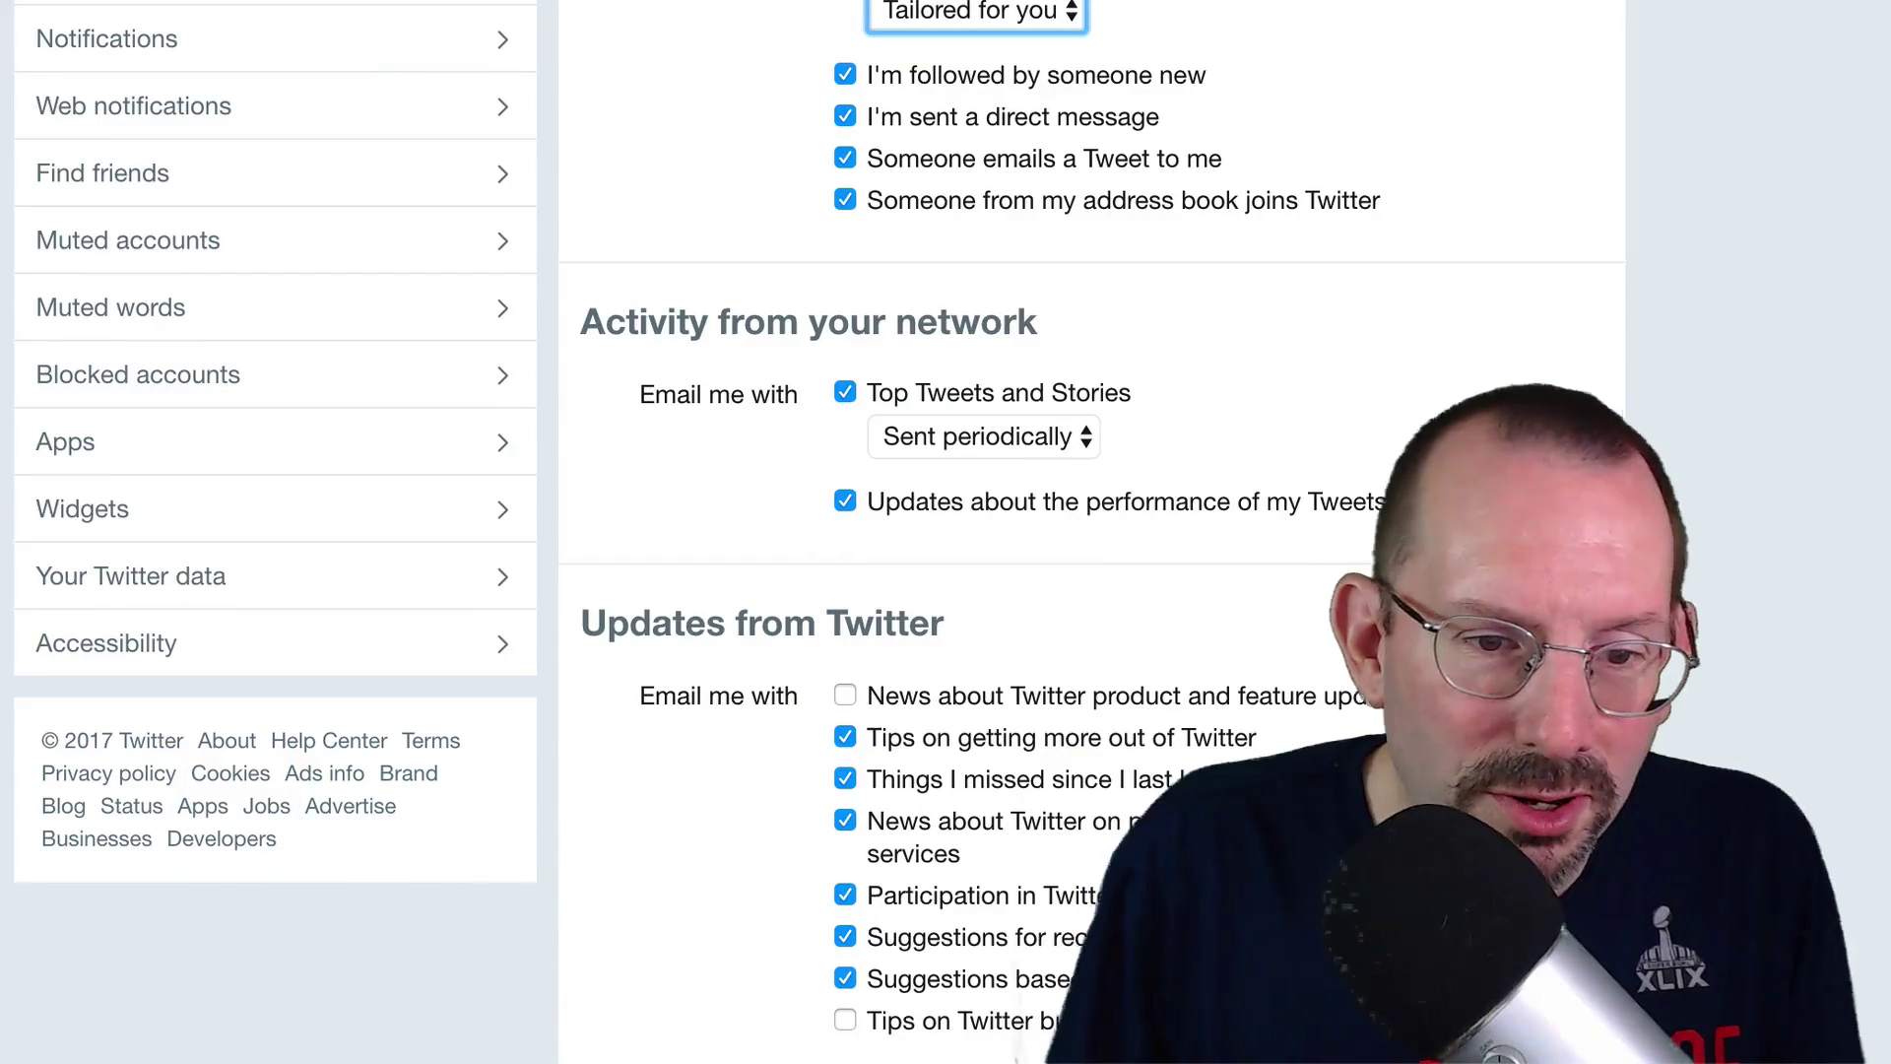
scroll(817, 532, "up", 5)
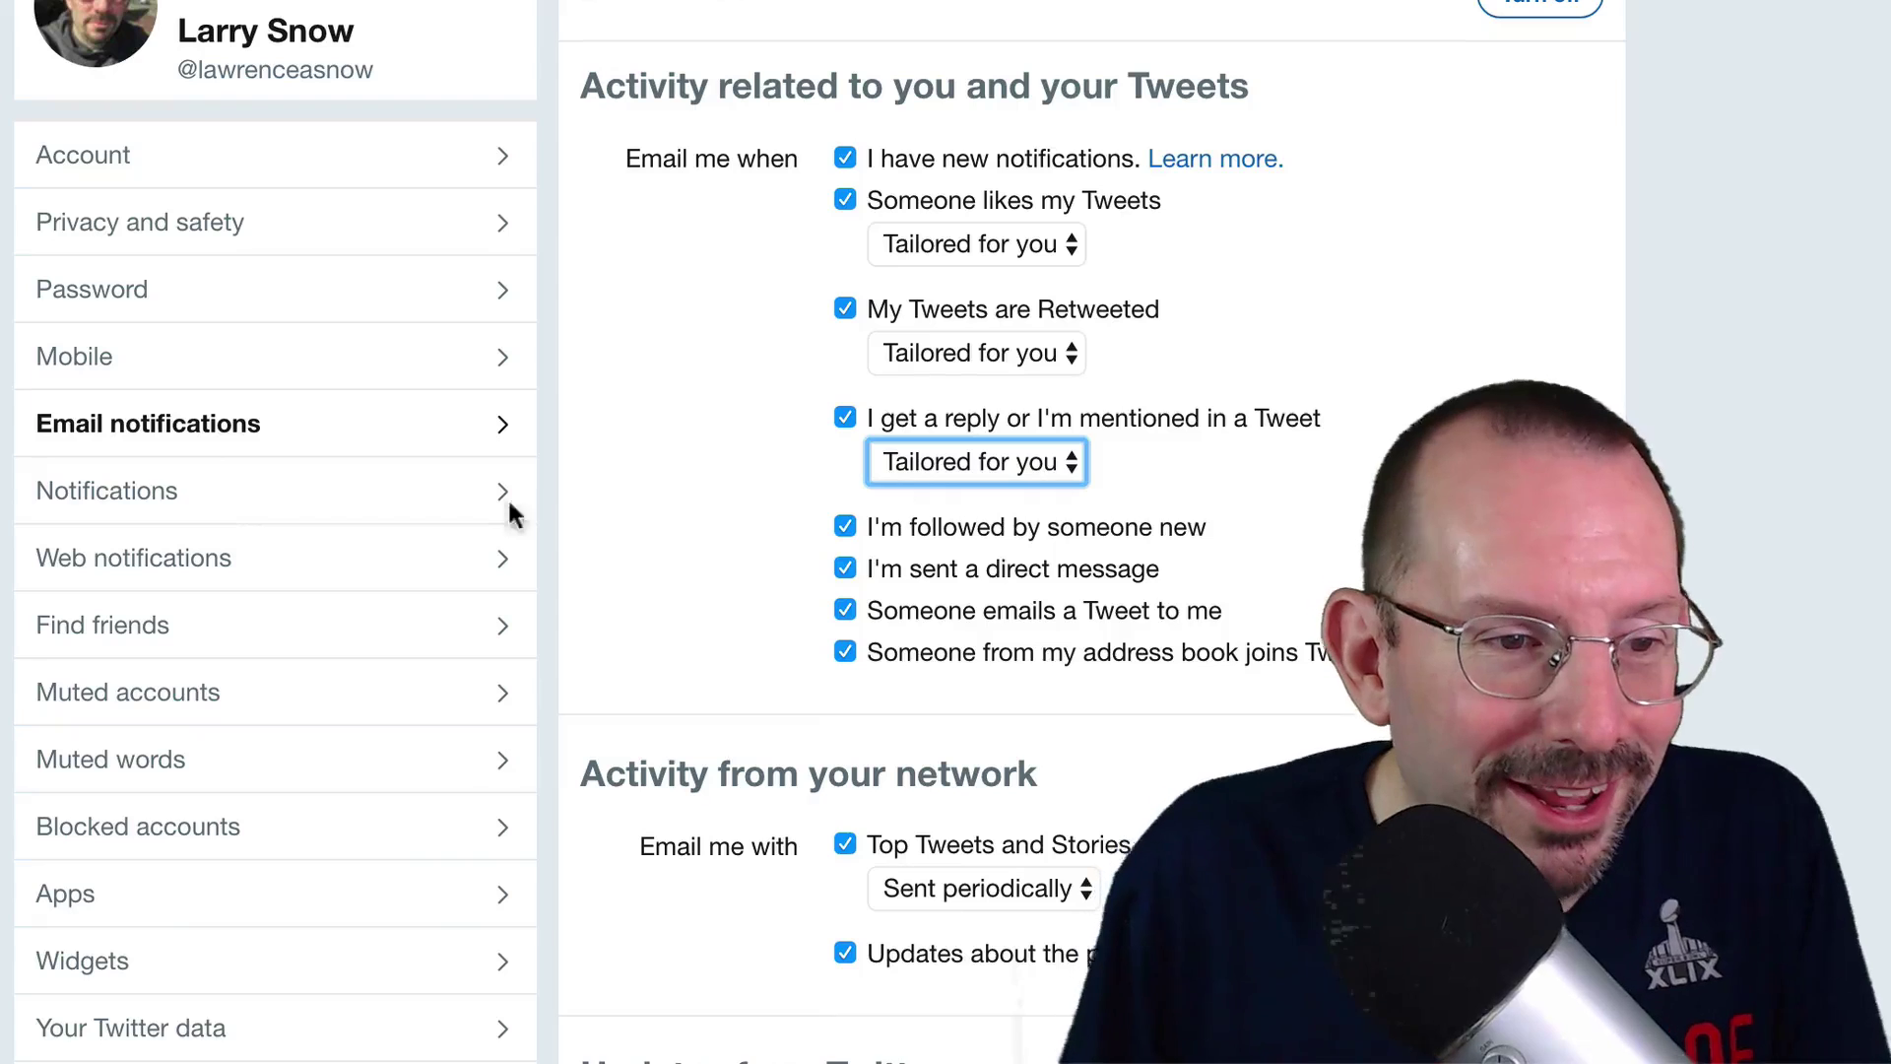
Open Notifications and check the unconfirmed email/phone mute filters and the Quality filter.
left_click(153, 500)
scroll(155, 532, "up", 2)
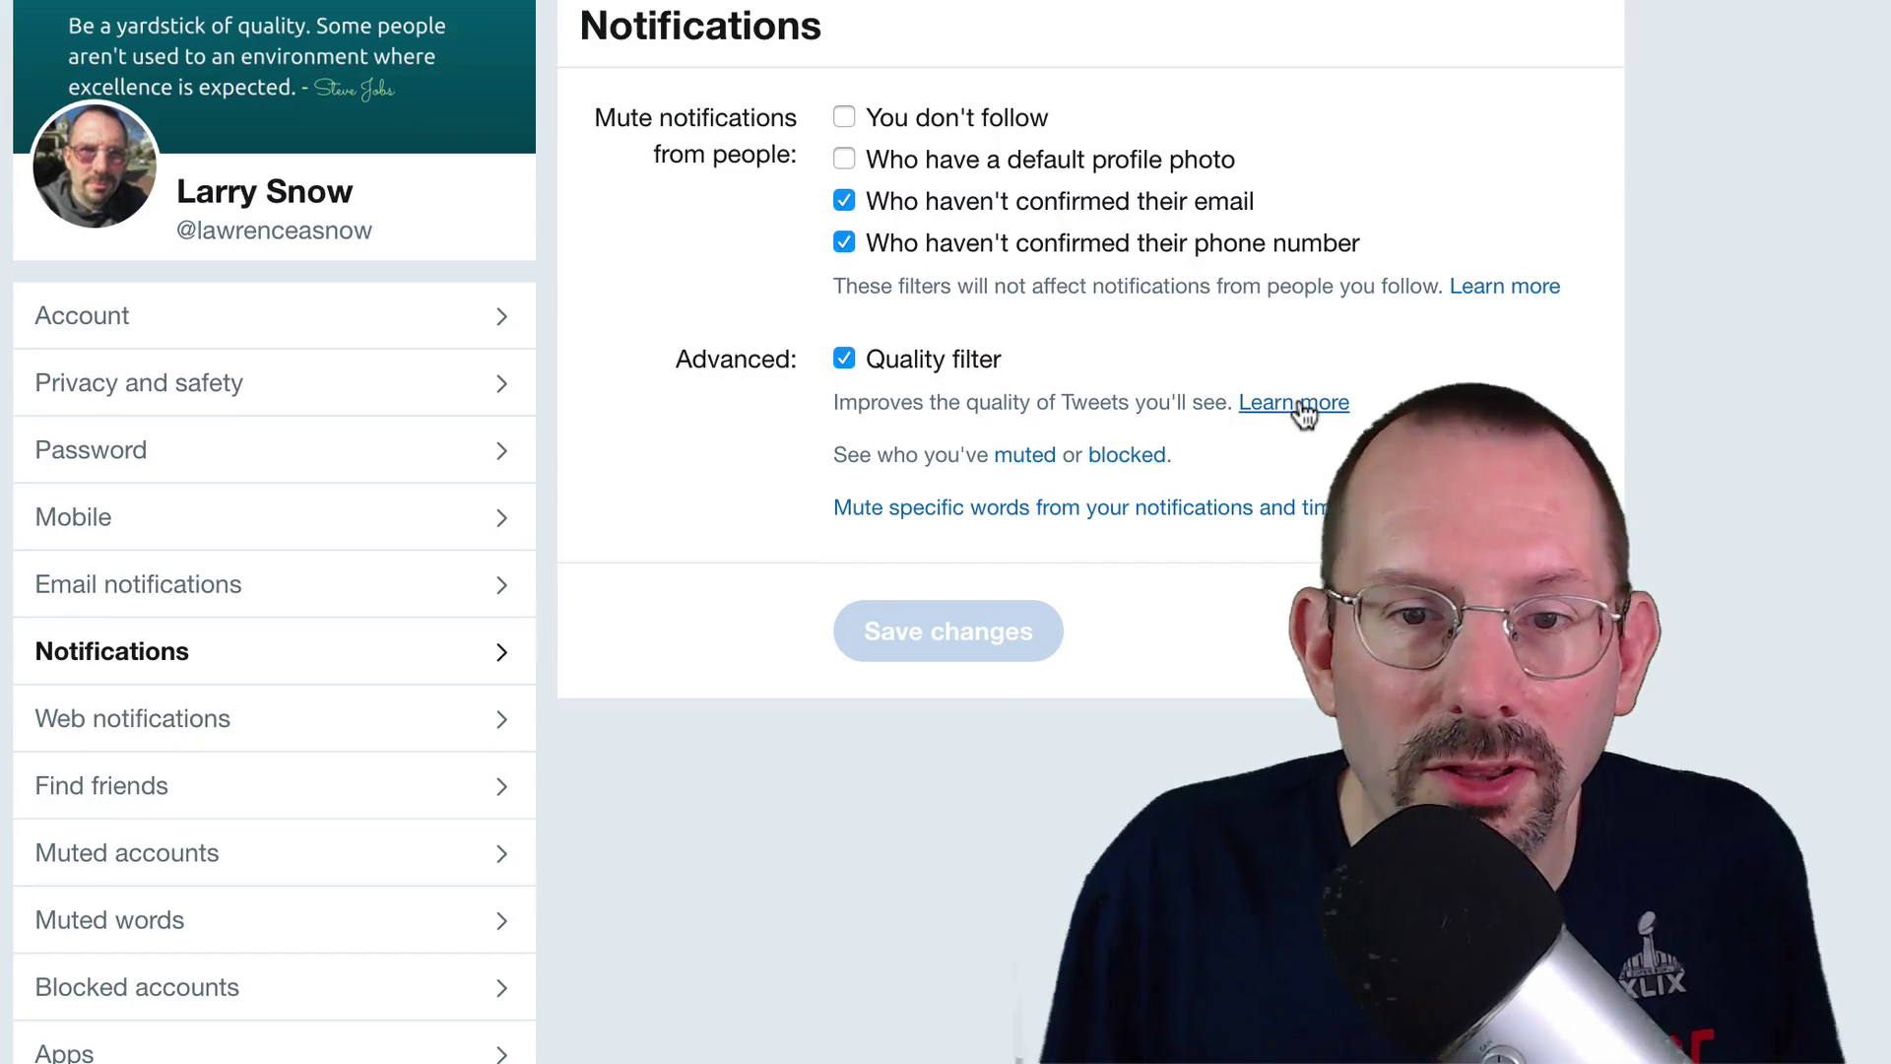
Show the Muted accounts page, confirming no followed accounts are muted.
left_click(1024, 454)
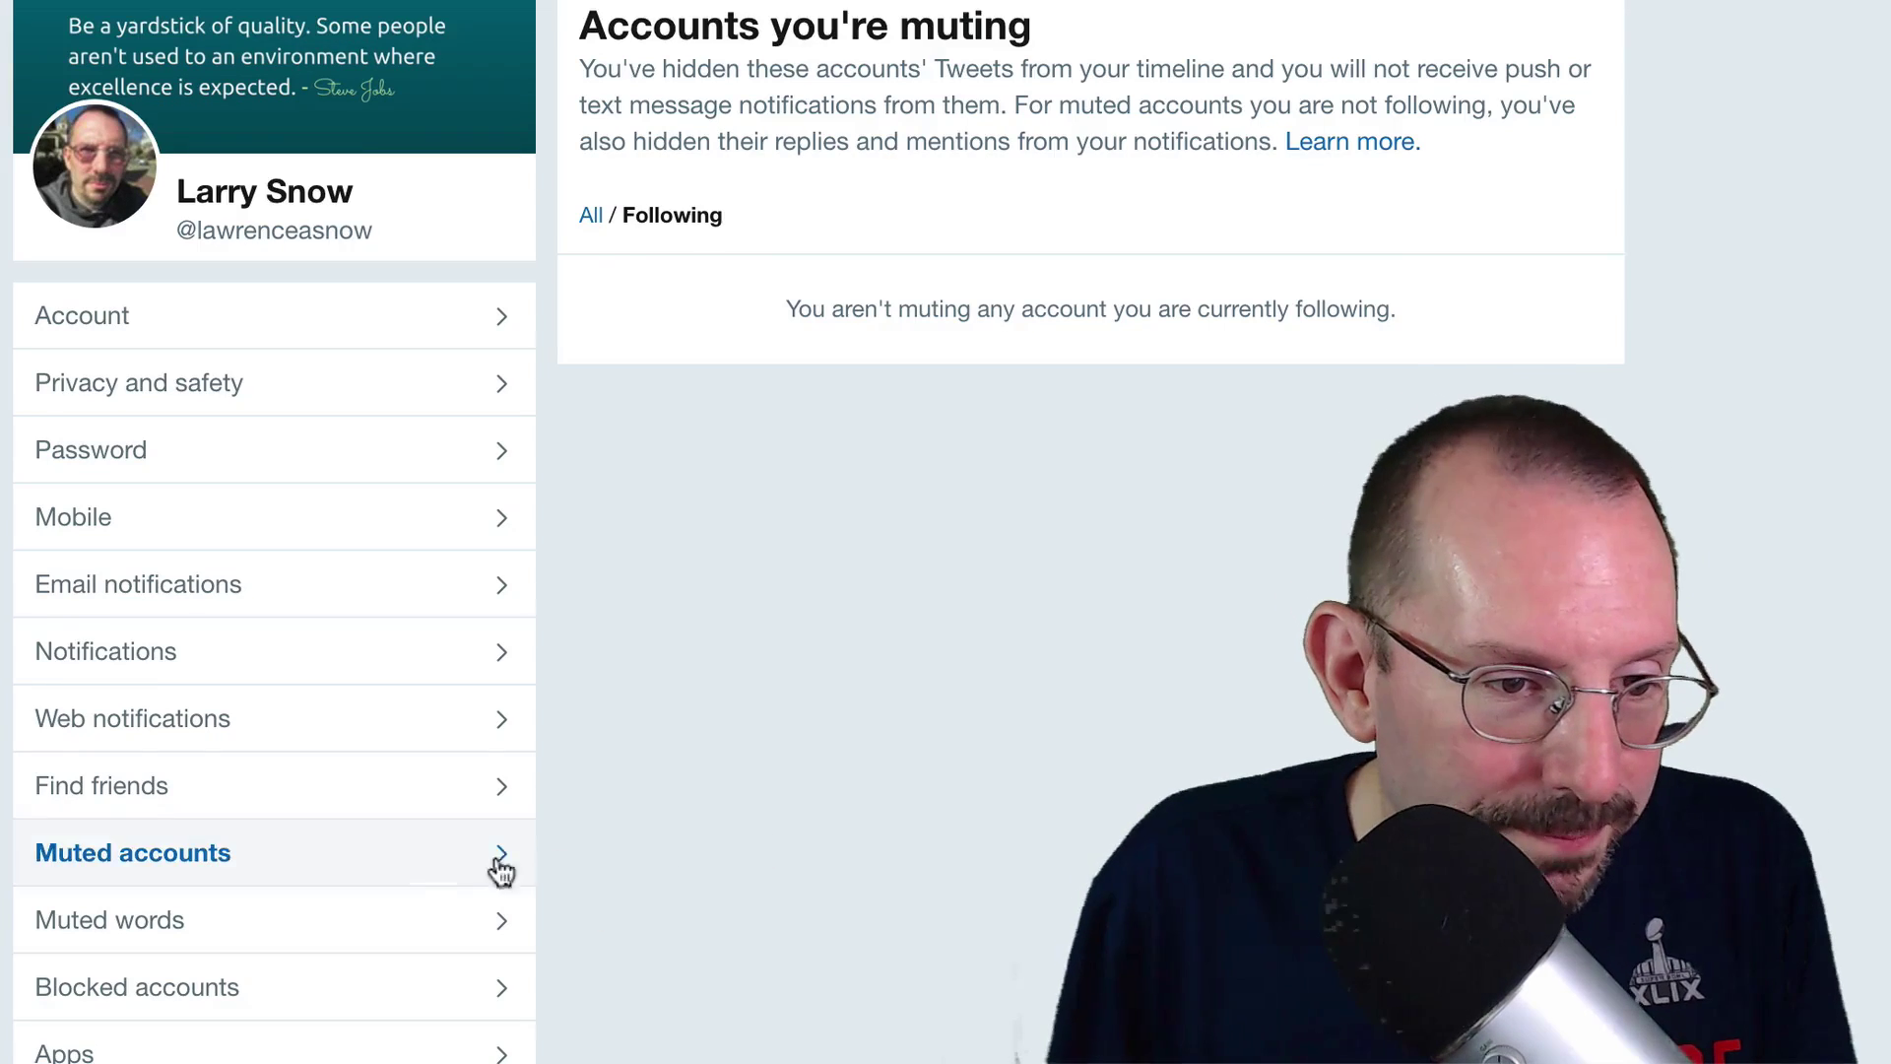
Open the Muted words page and confirm no words are muted.
left_click(306, 929)
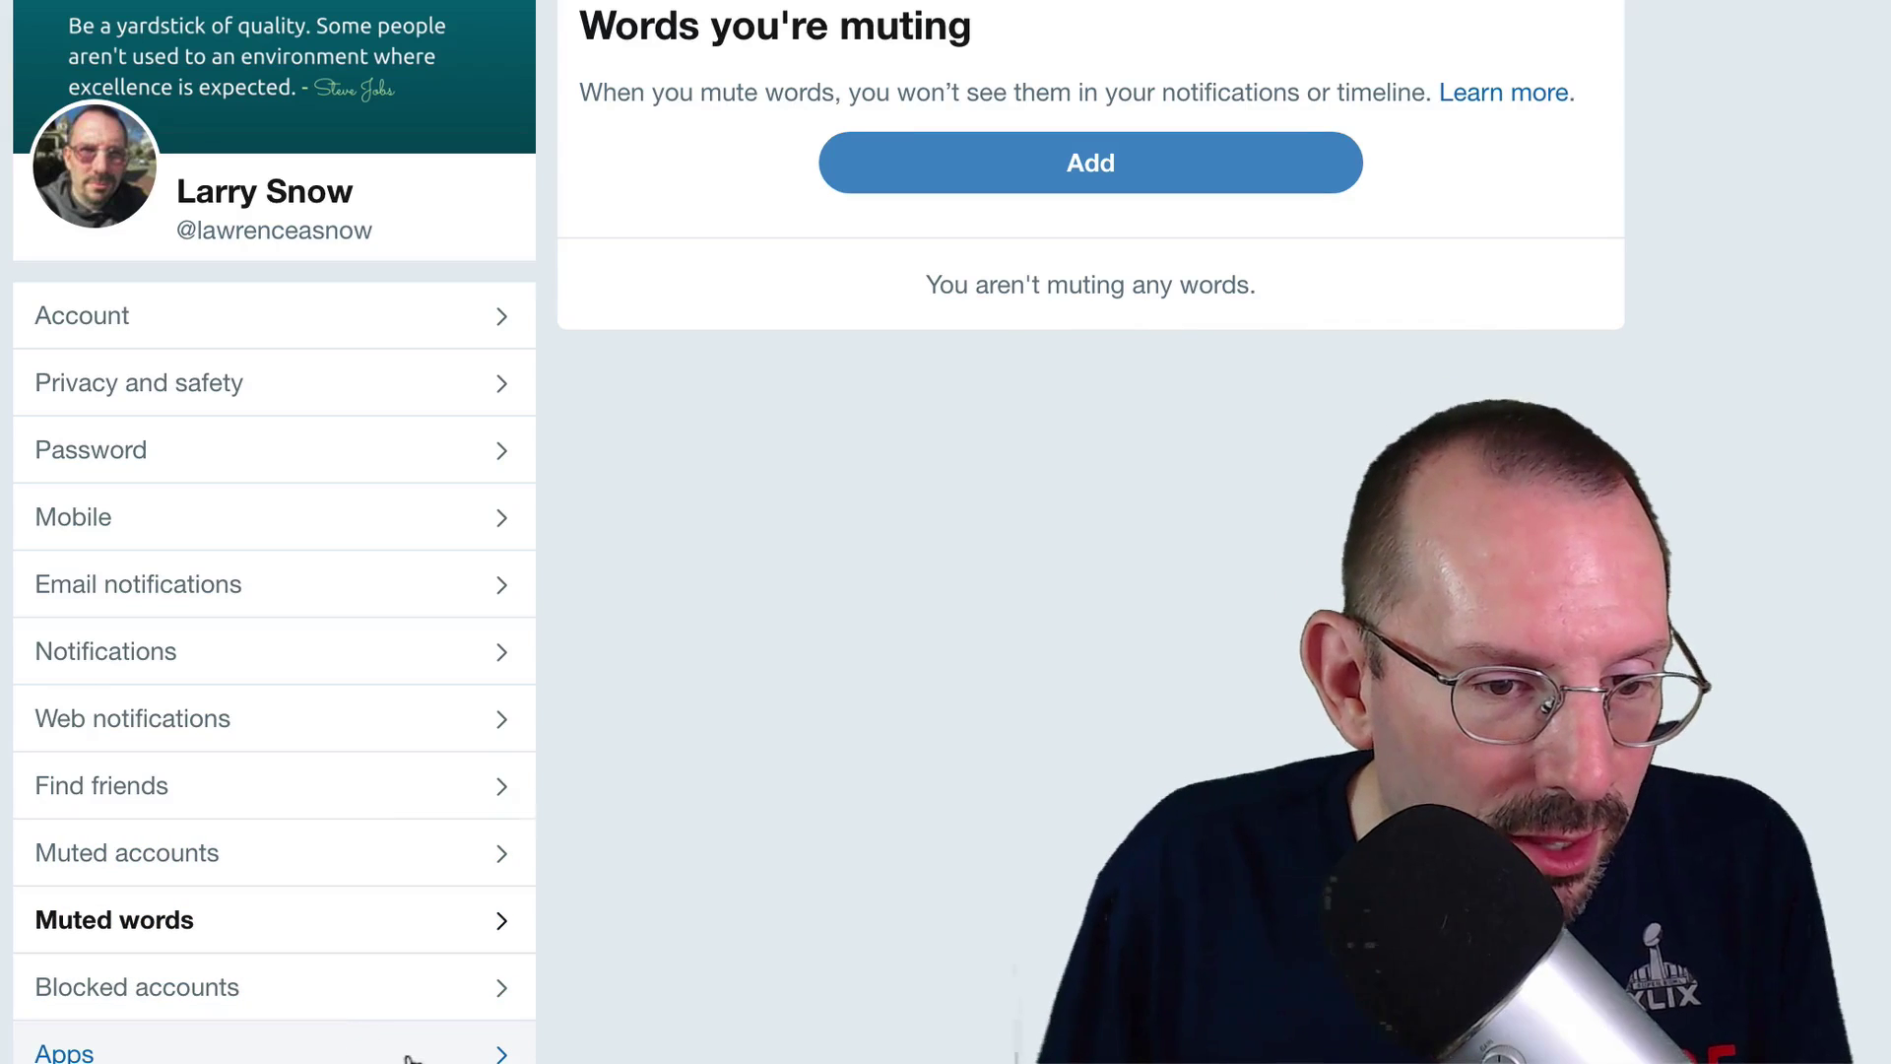
scroll(412, 1057, "down", 2)
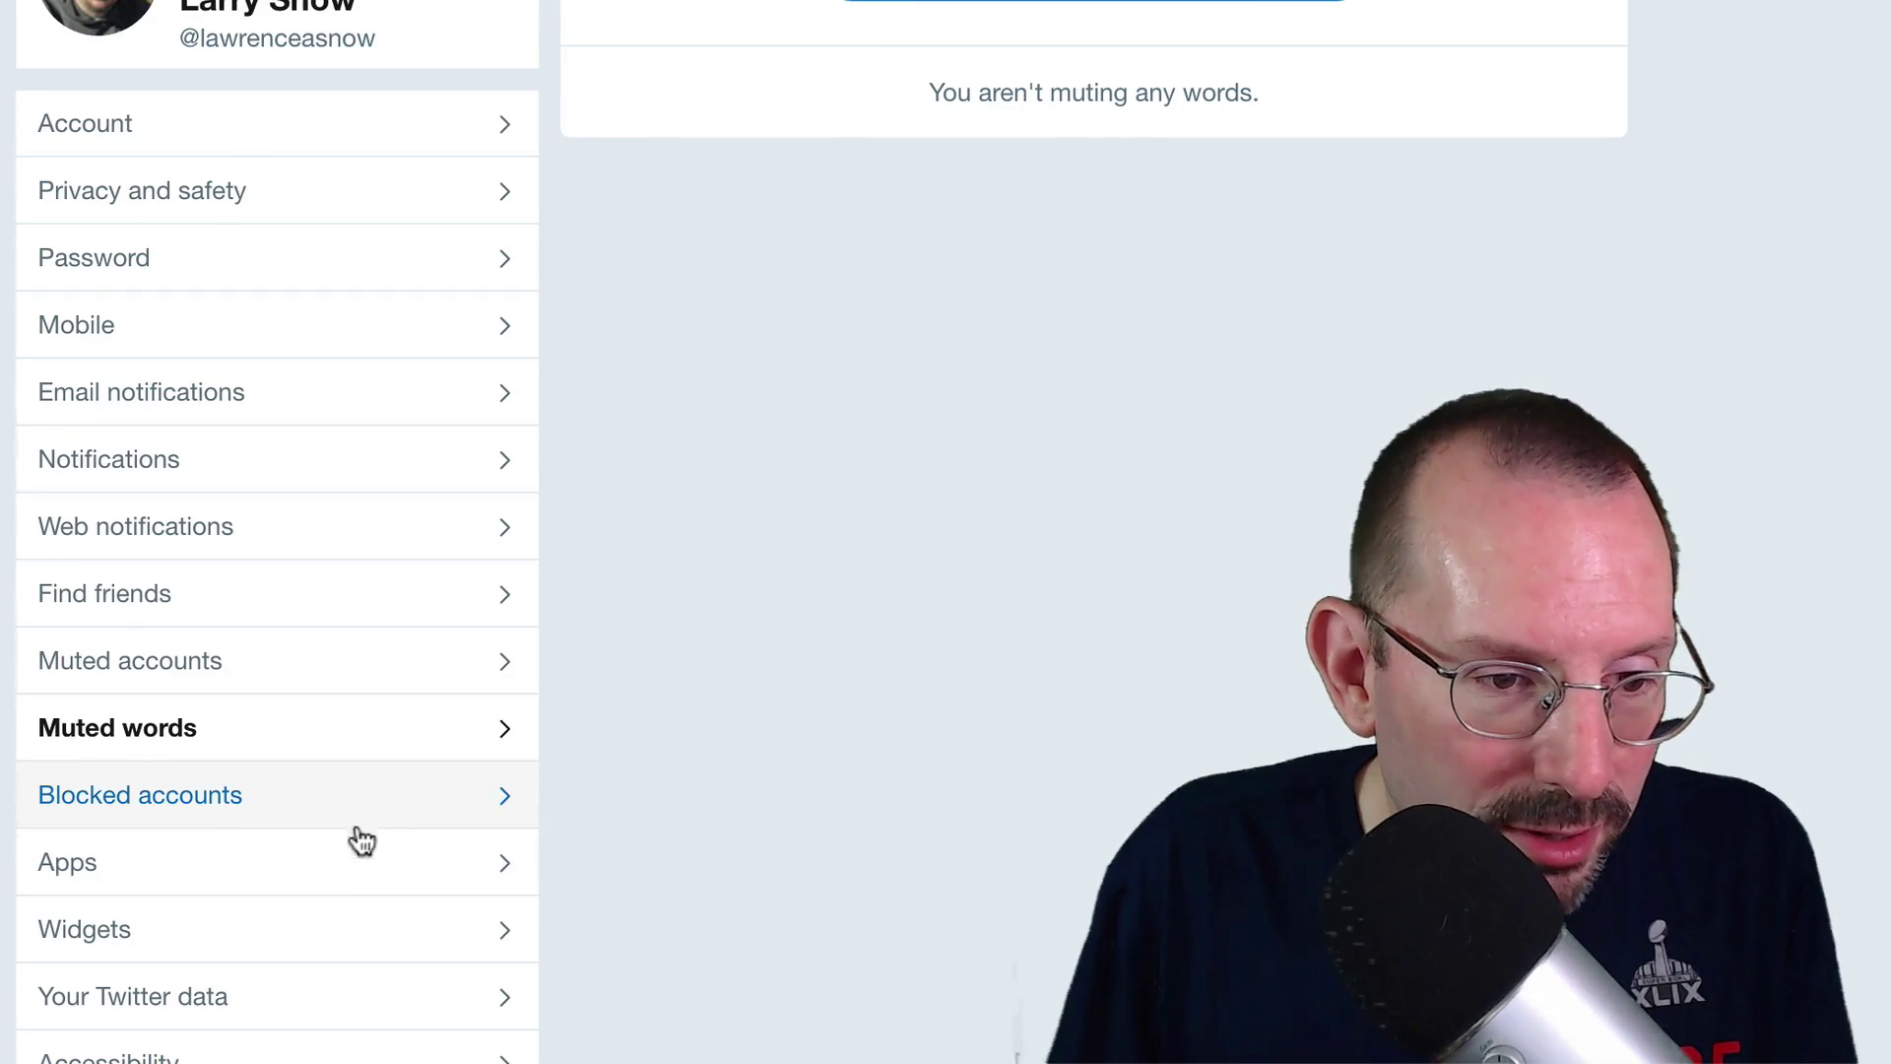
List connected apps like Animoto for iPhone, Tweepsmap, Medium and TweetReach with their permissions.
left_click(267, 864)
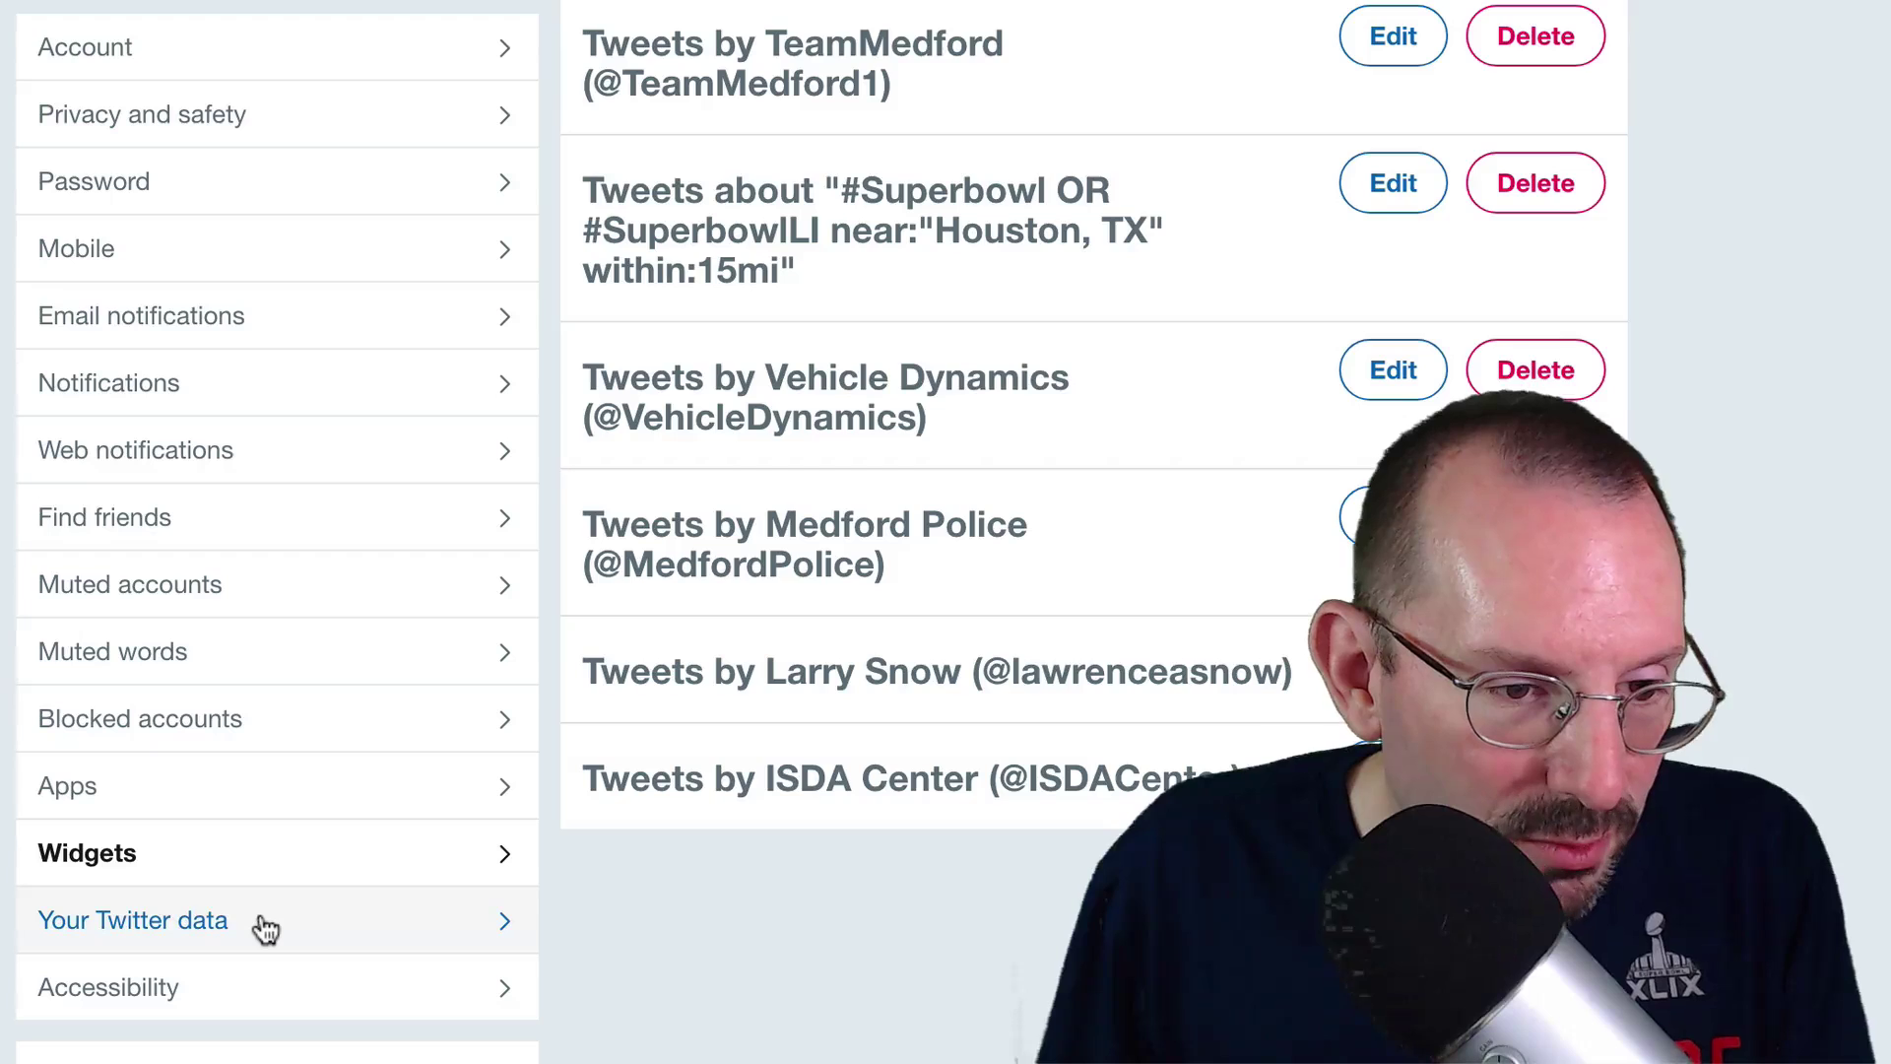
Open Your Twitter data and confirm access with the account password.
left_click(266, 927)
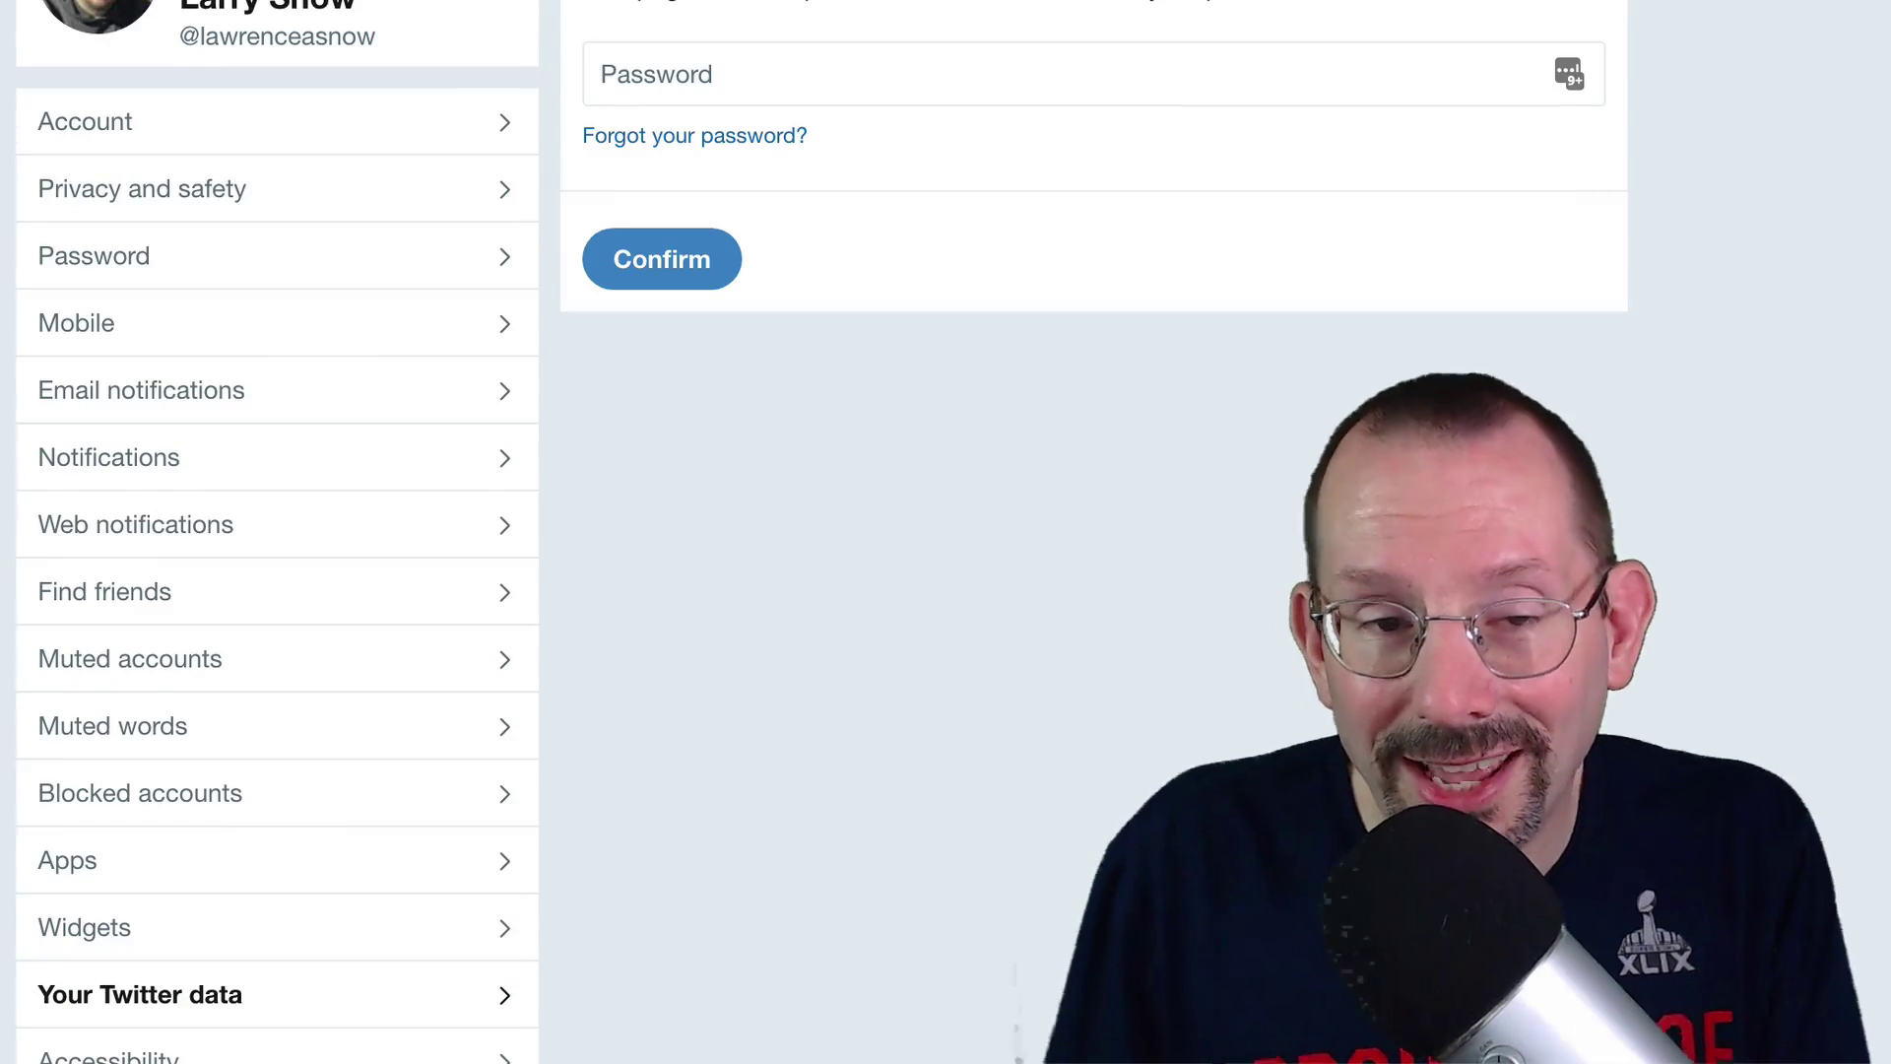
key("ctrl+v")
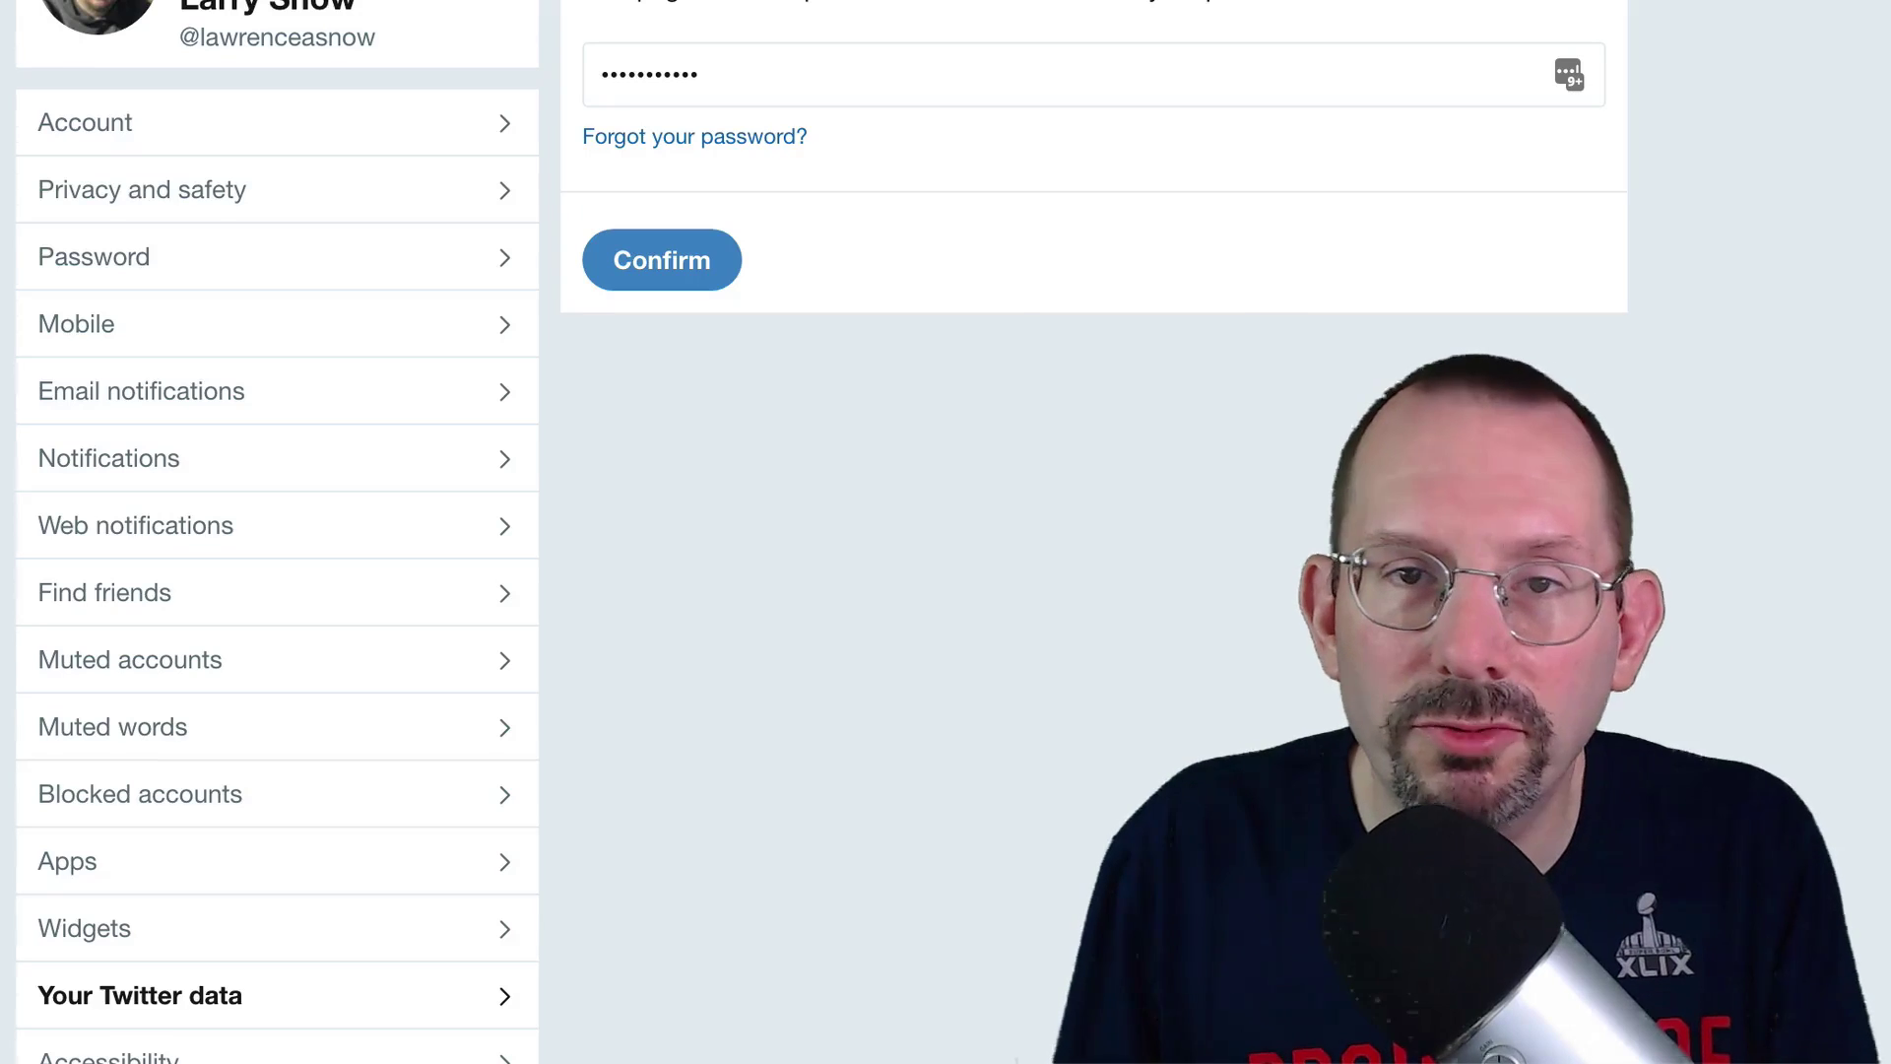
left_click(694, 281)
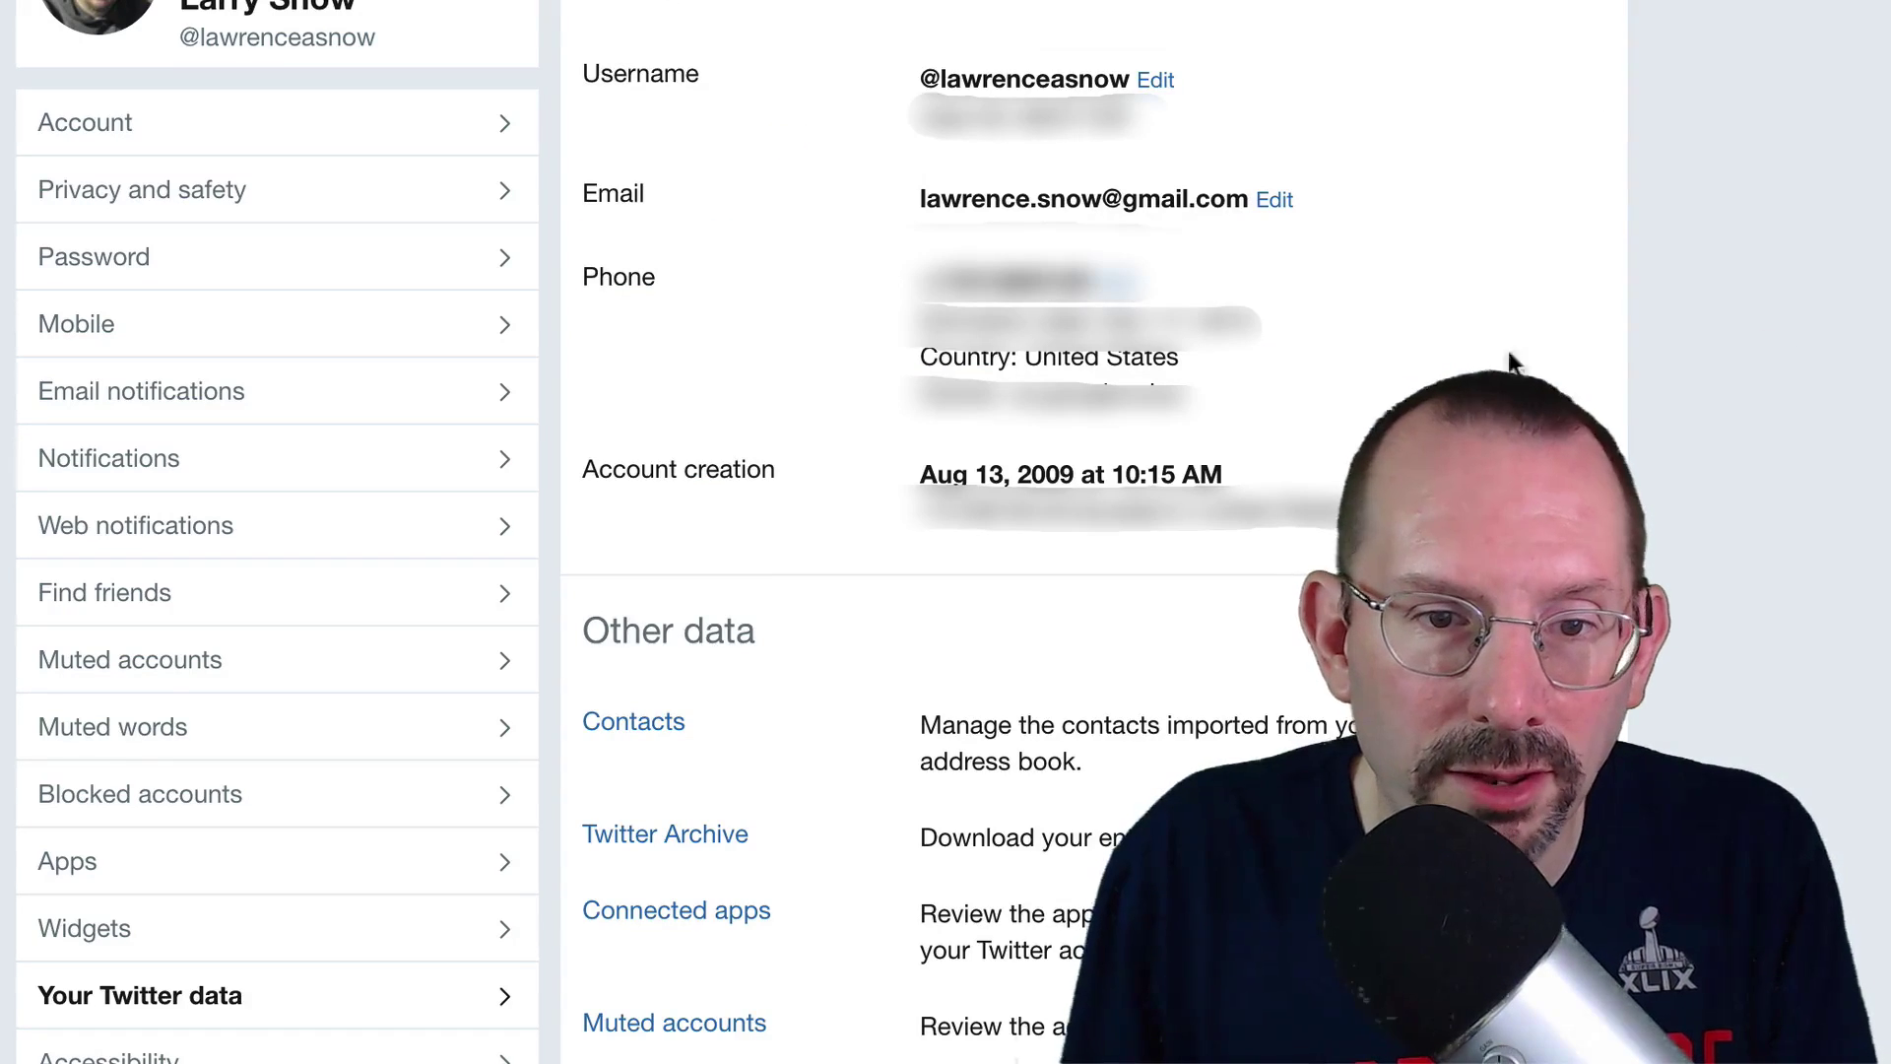
Review the account data: age range 18-54, English (US) and 25 linked browsers.
scroll(806, 546, "down", 5)
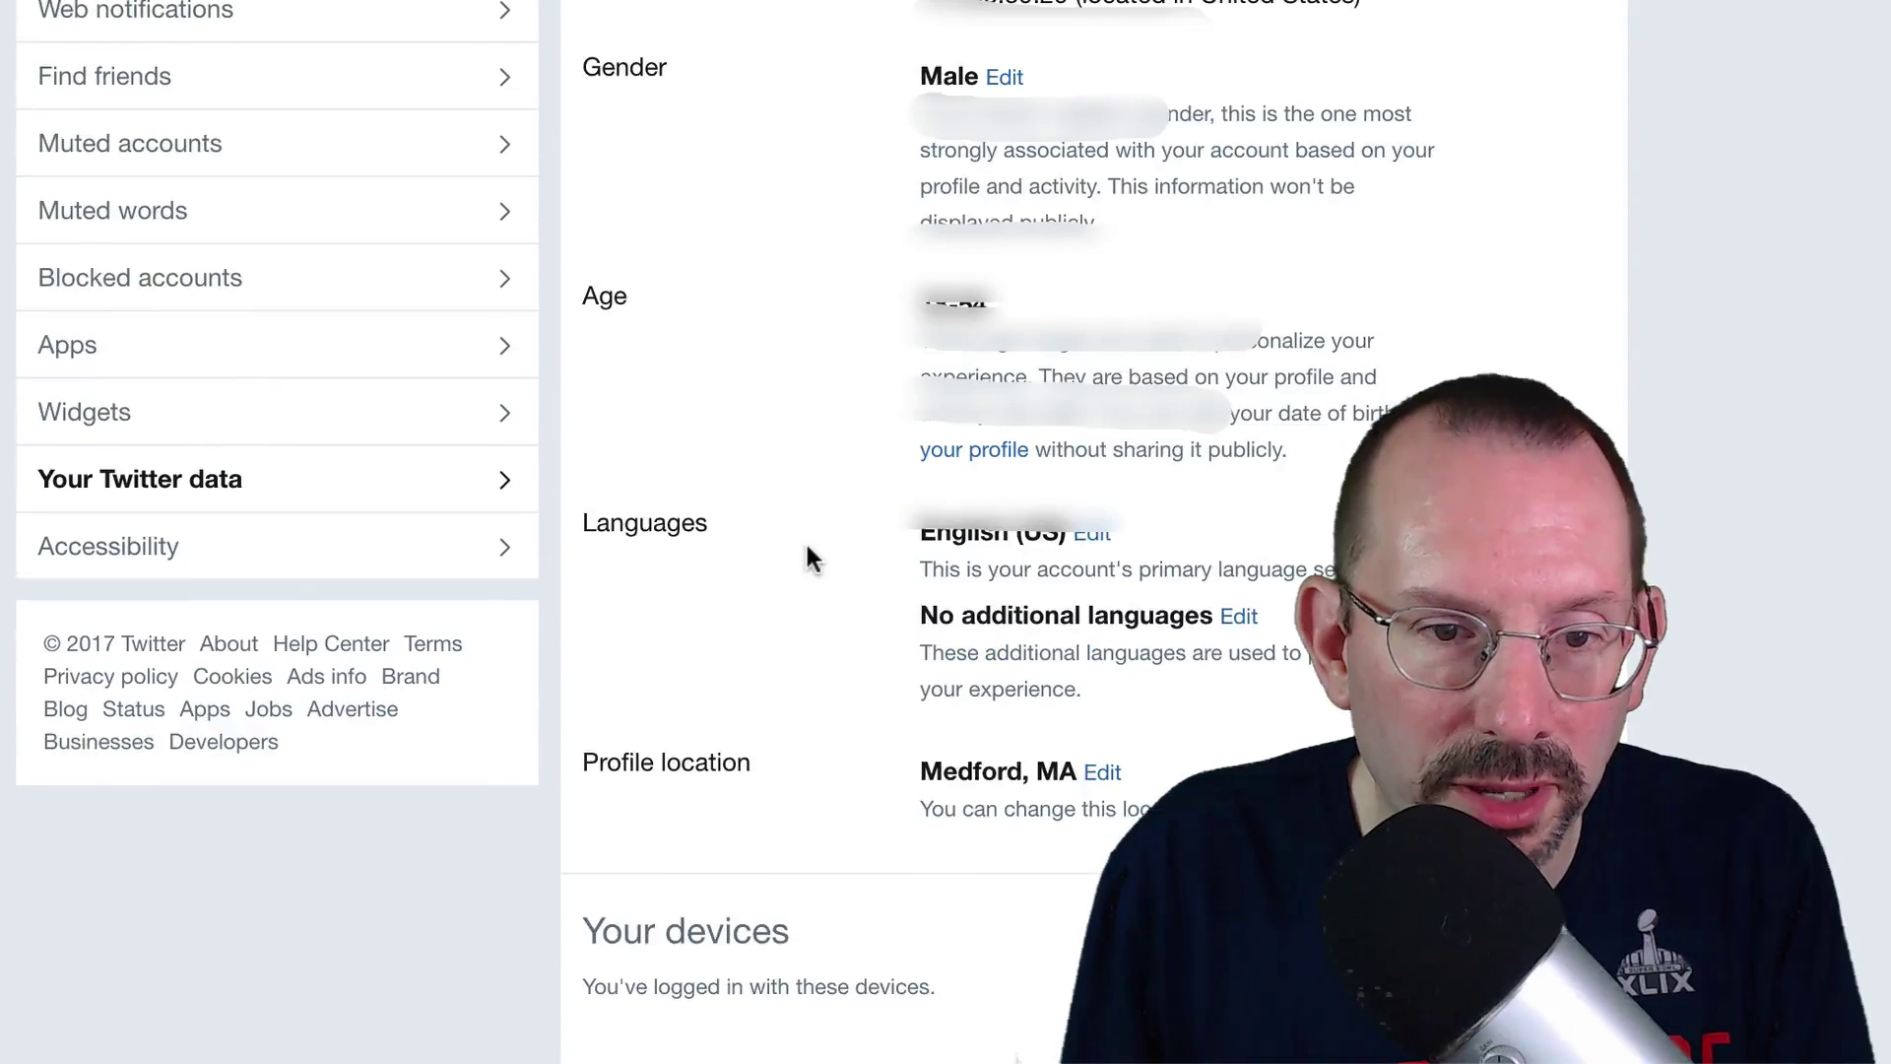
scroll(806, 547, "down", 4)
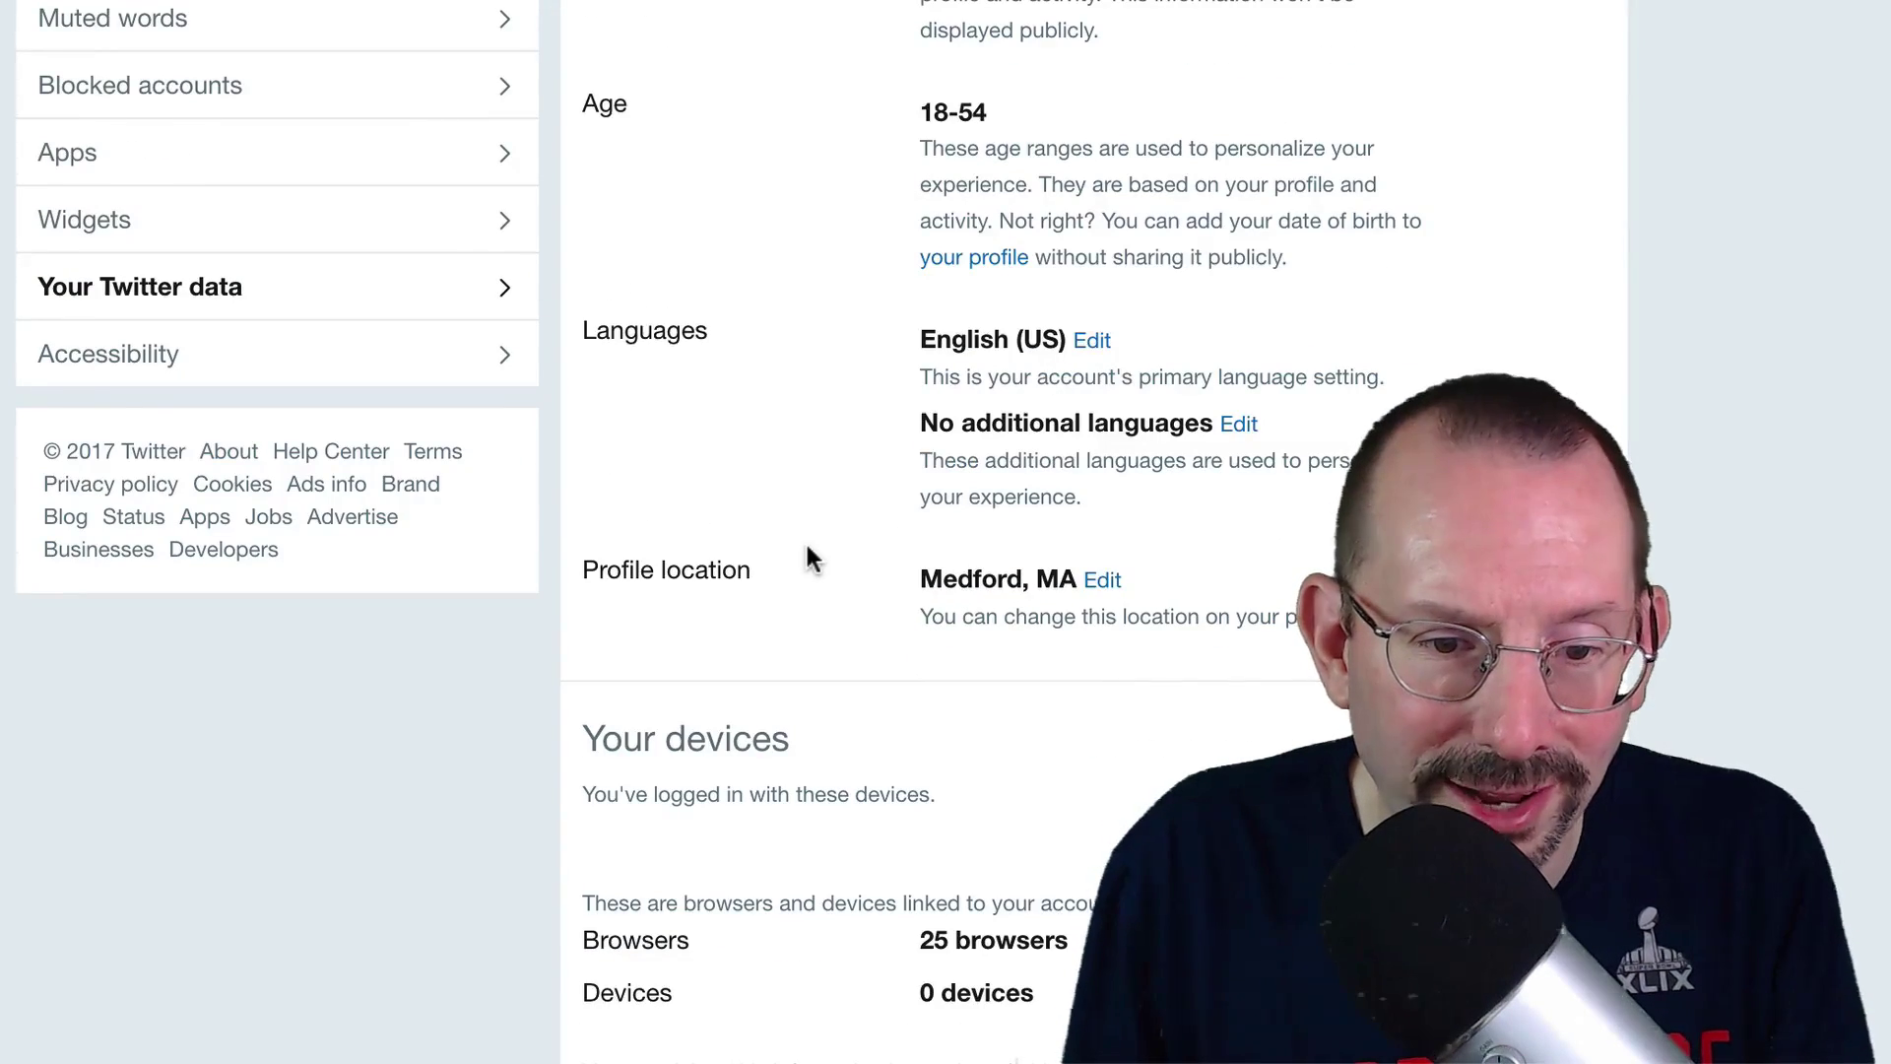
scroll(806, 546, "up", 2)
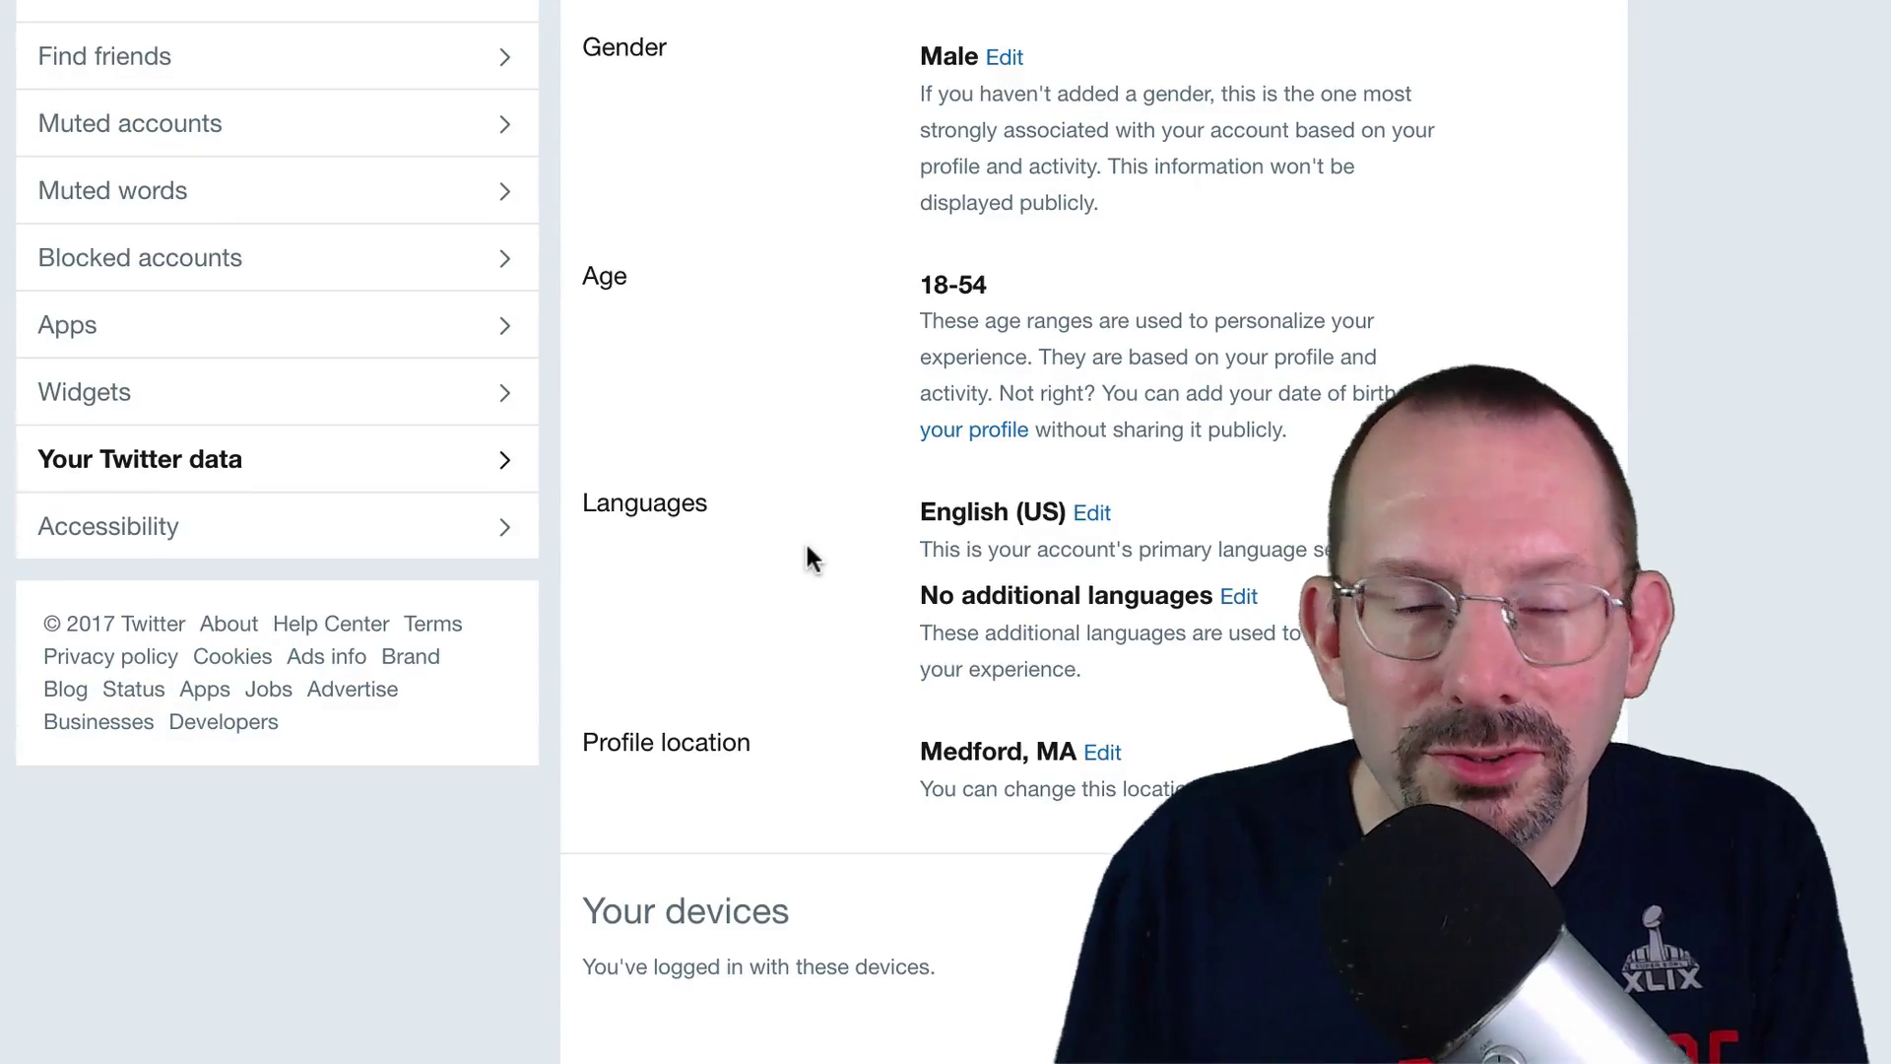
scroll(915, 476, "down", 4)
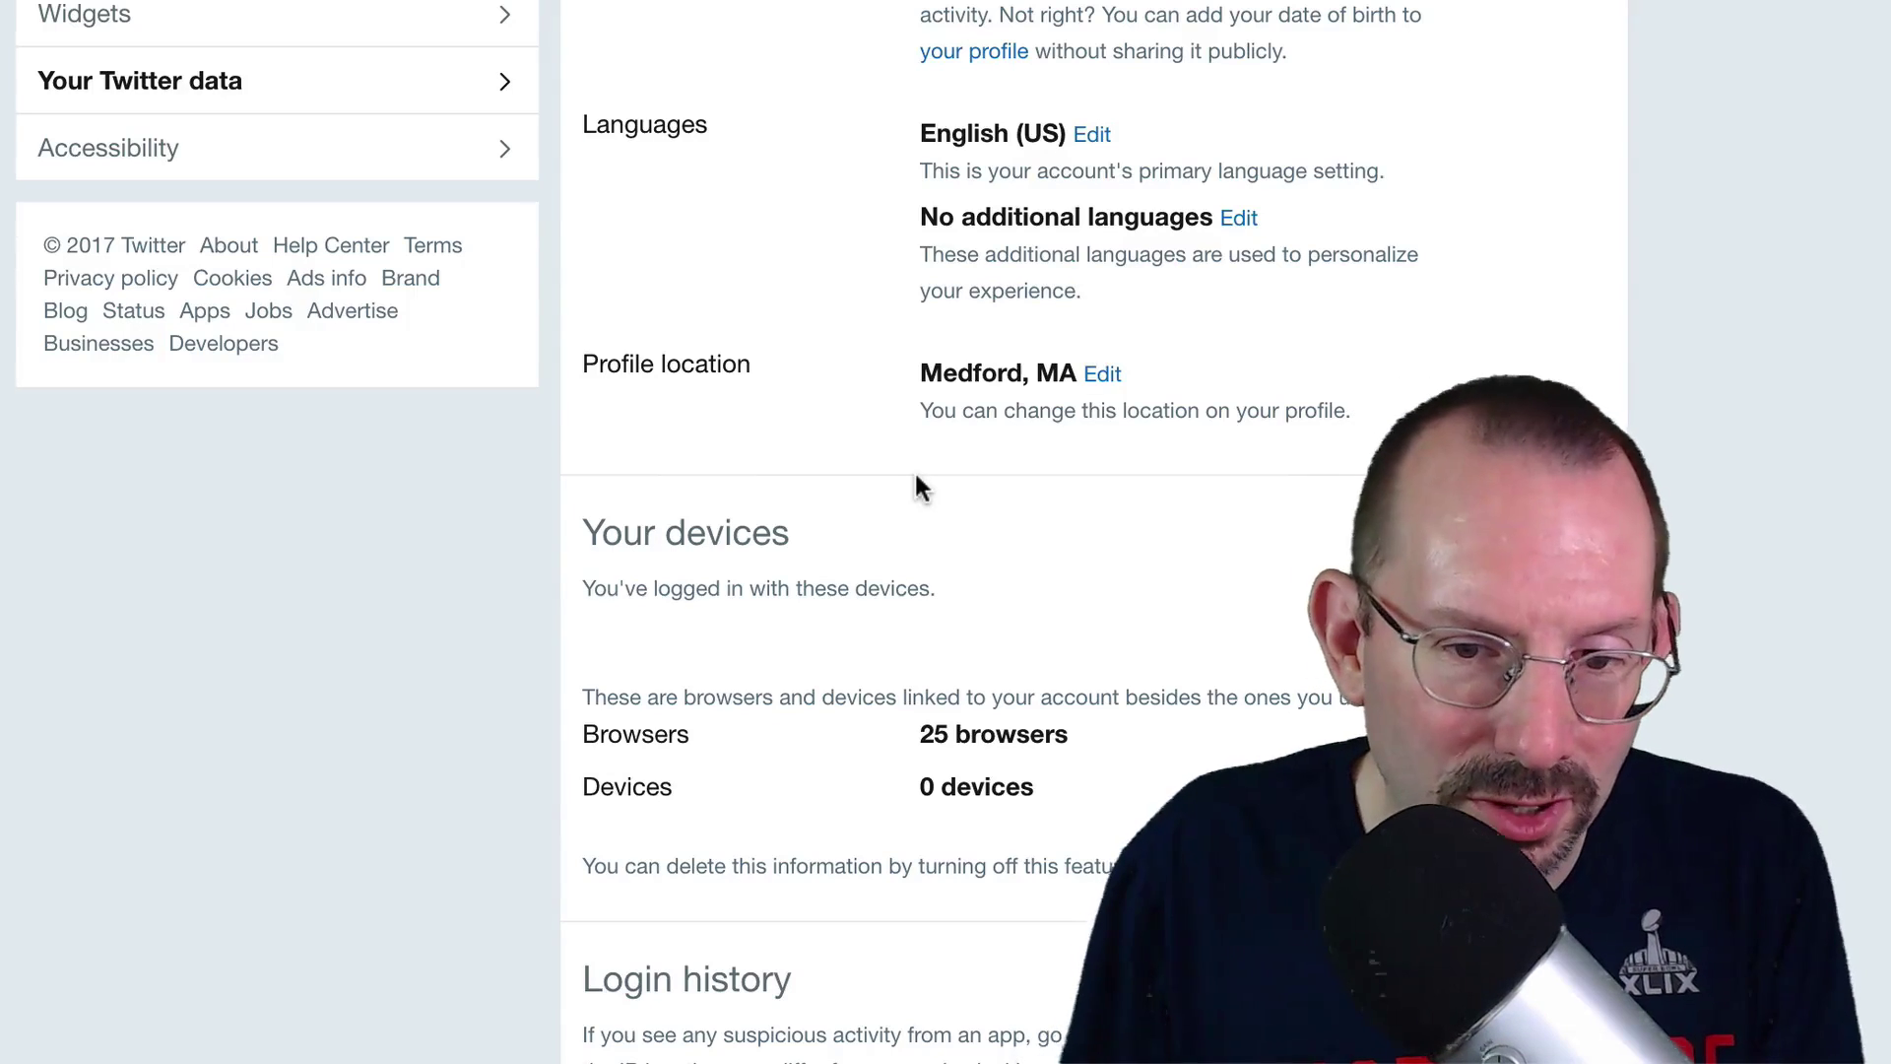
scroll(914, 476, "down", 5)
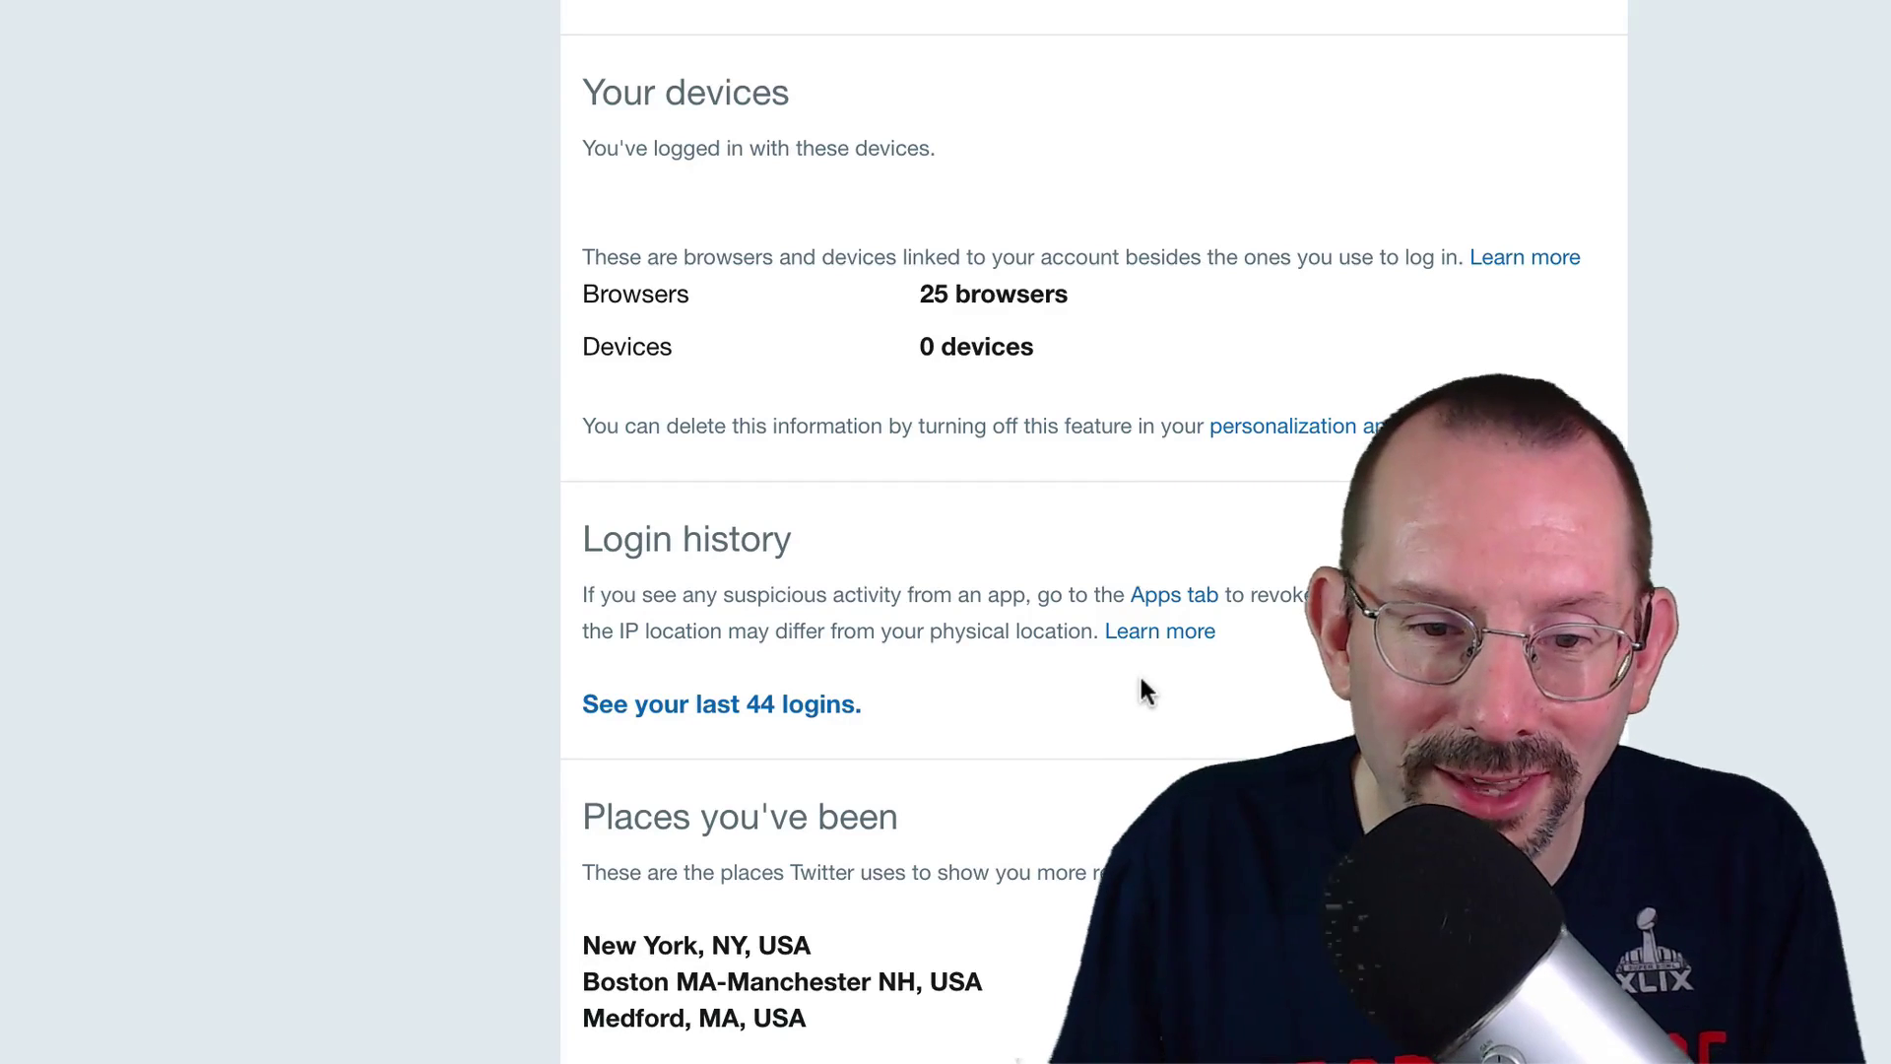
scroll(1143, 689, "down", 4)
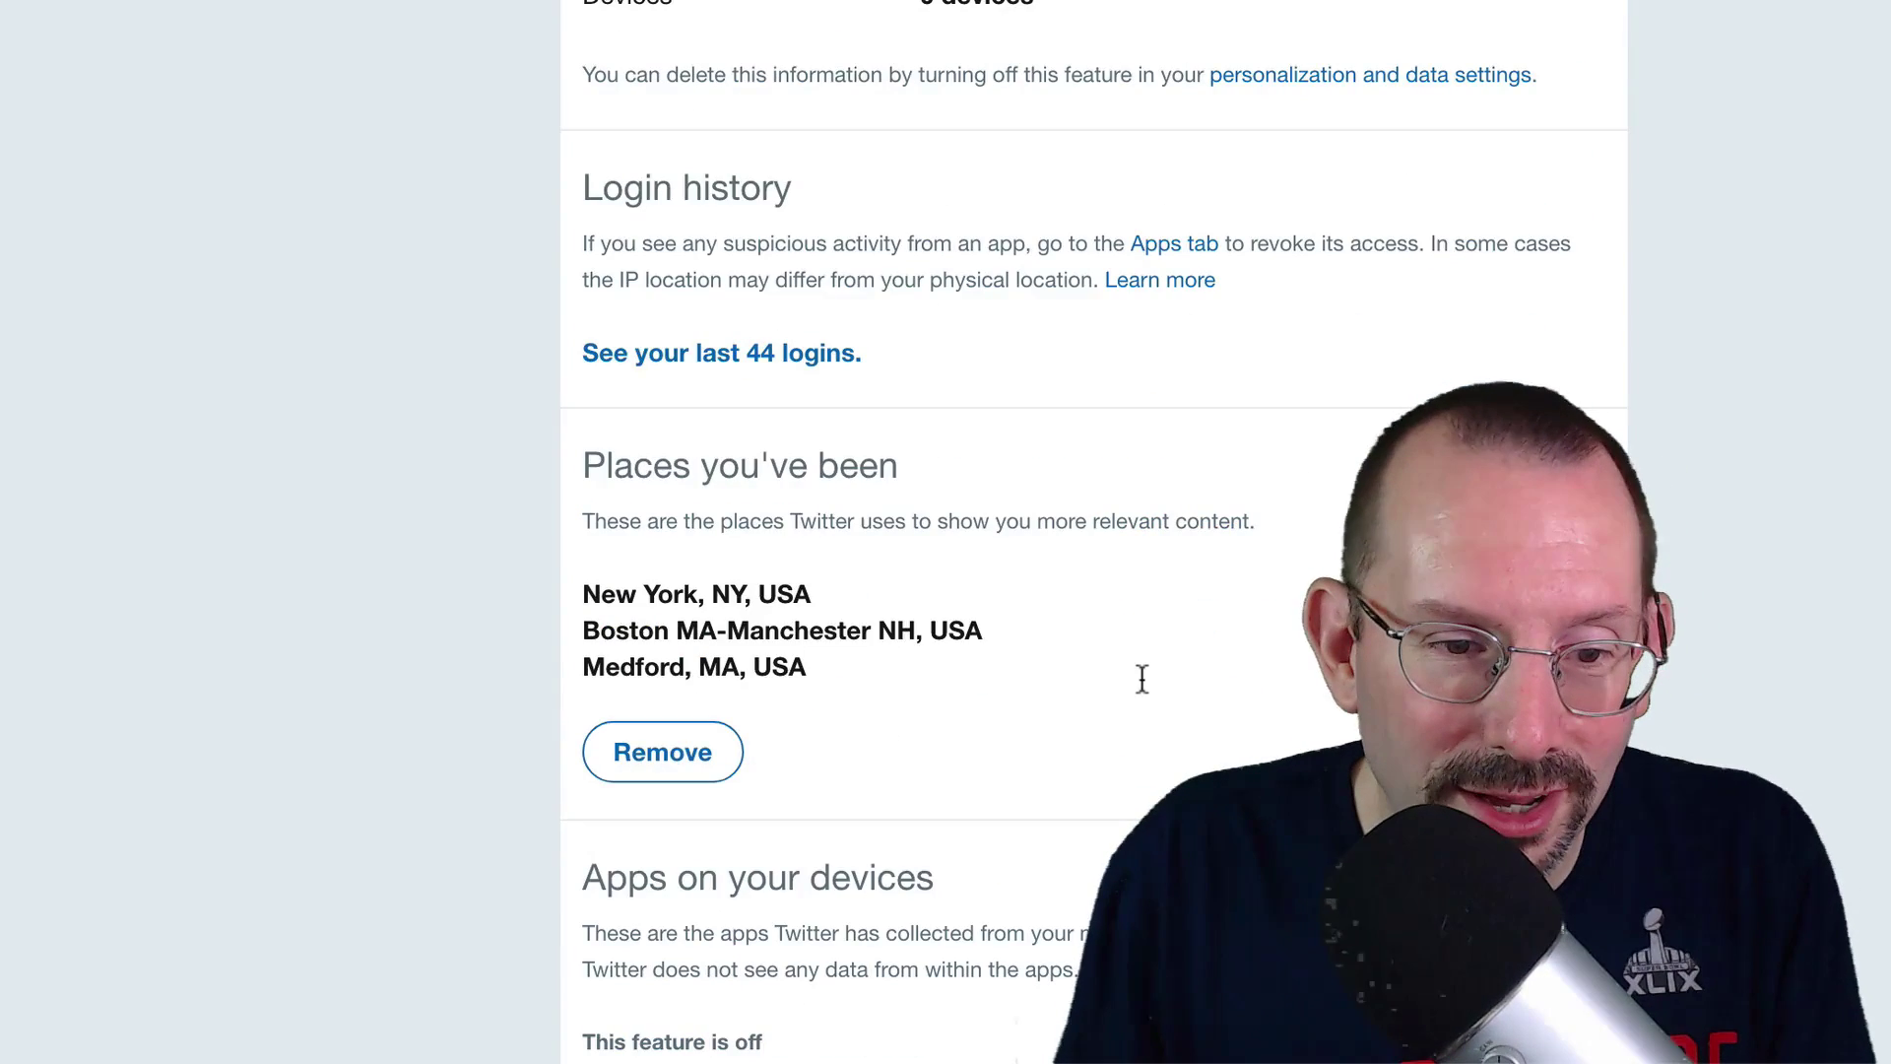
scroll(1142, 680, "down", 2)
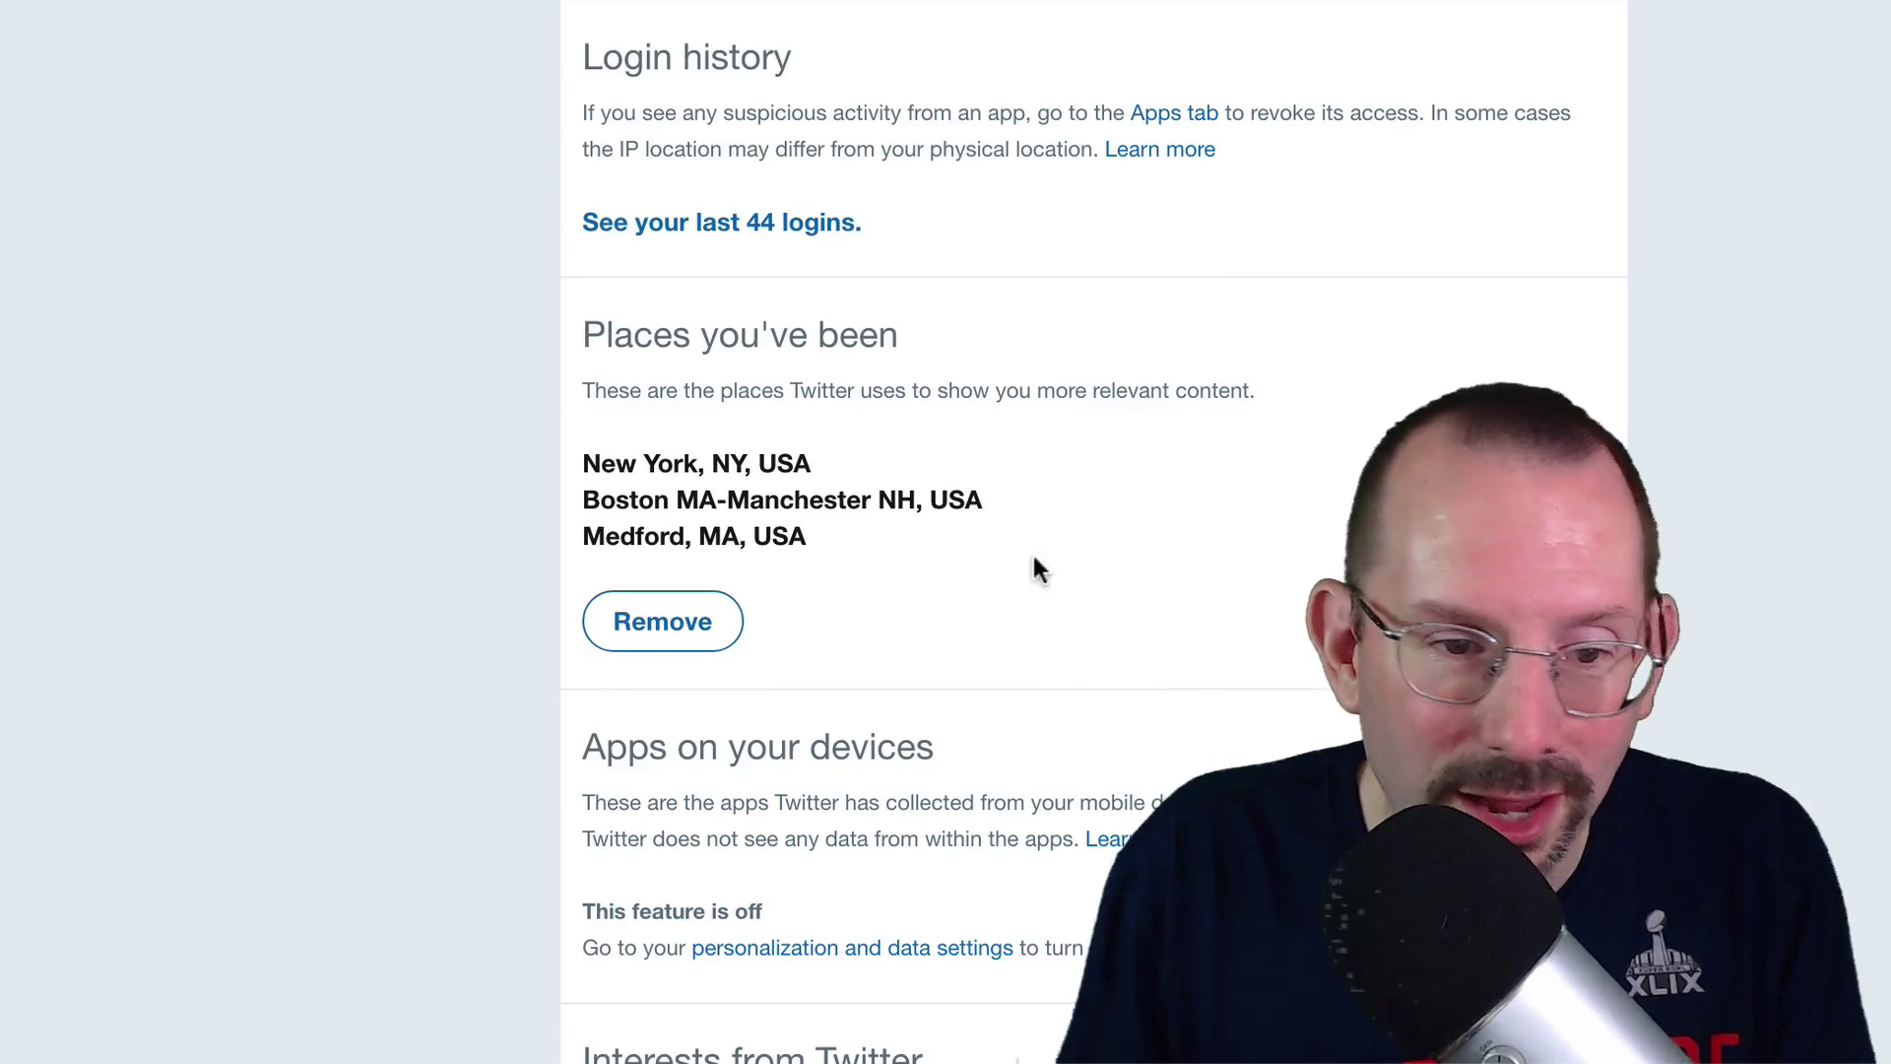
scroll(1193, 662, "down", 1)
scroll(1194, 662, "down", 7)
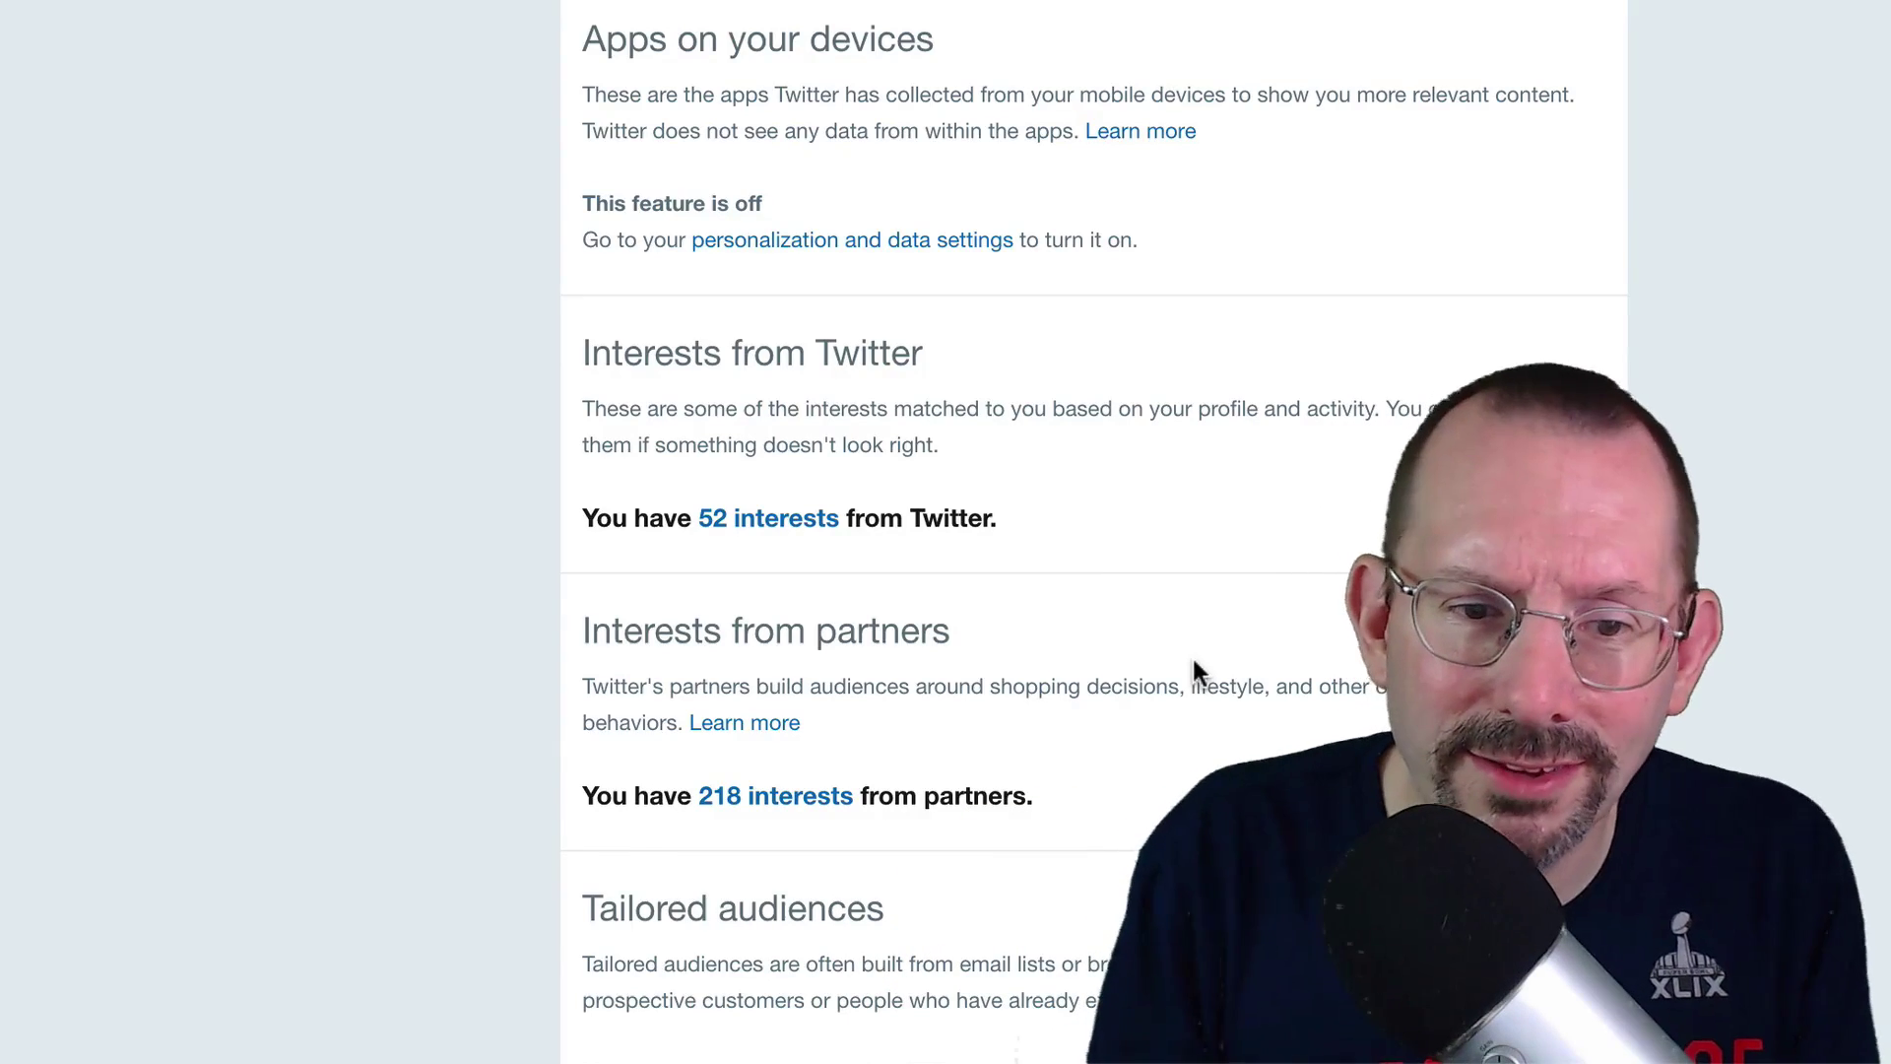
scroll(1102, 666, "down", 6)
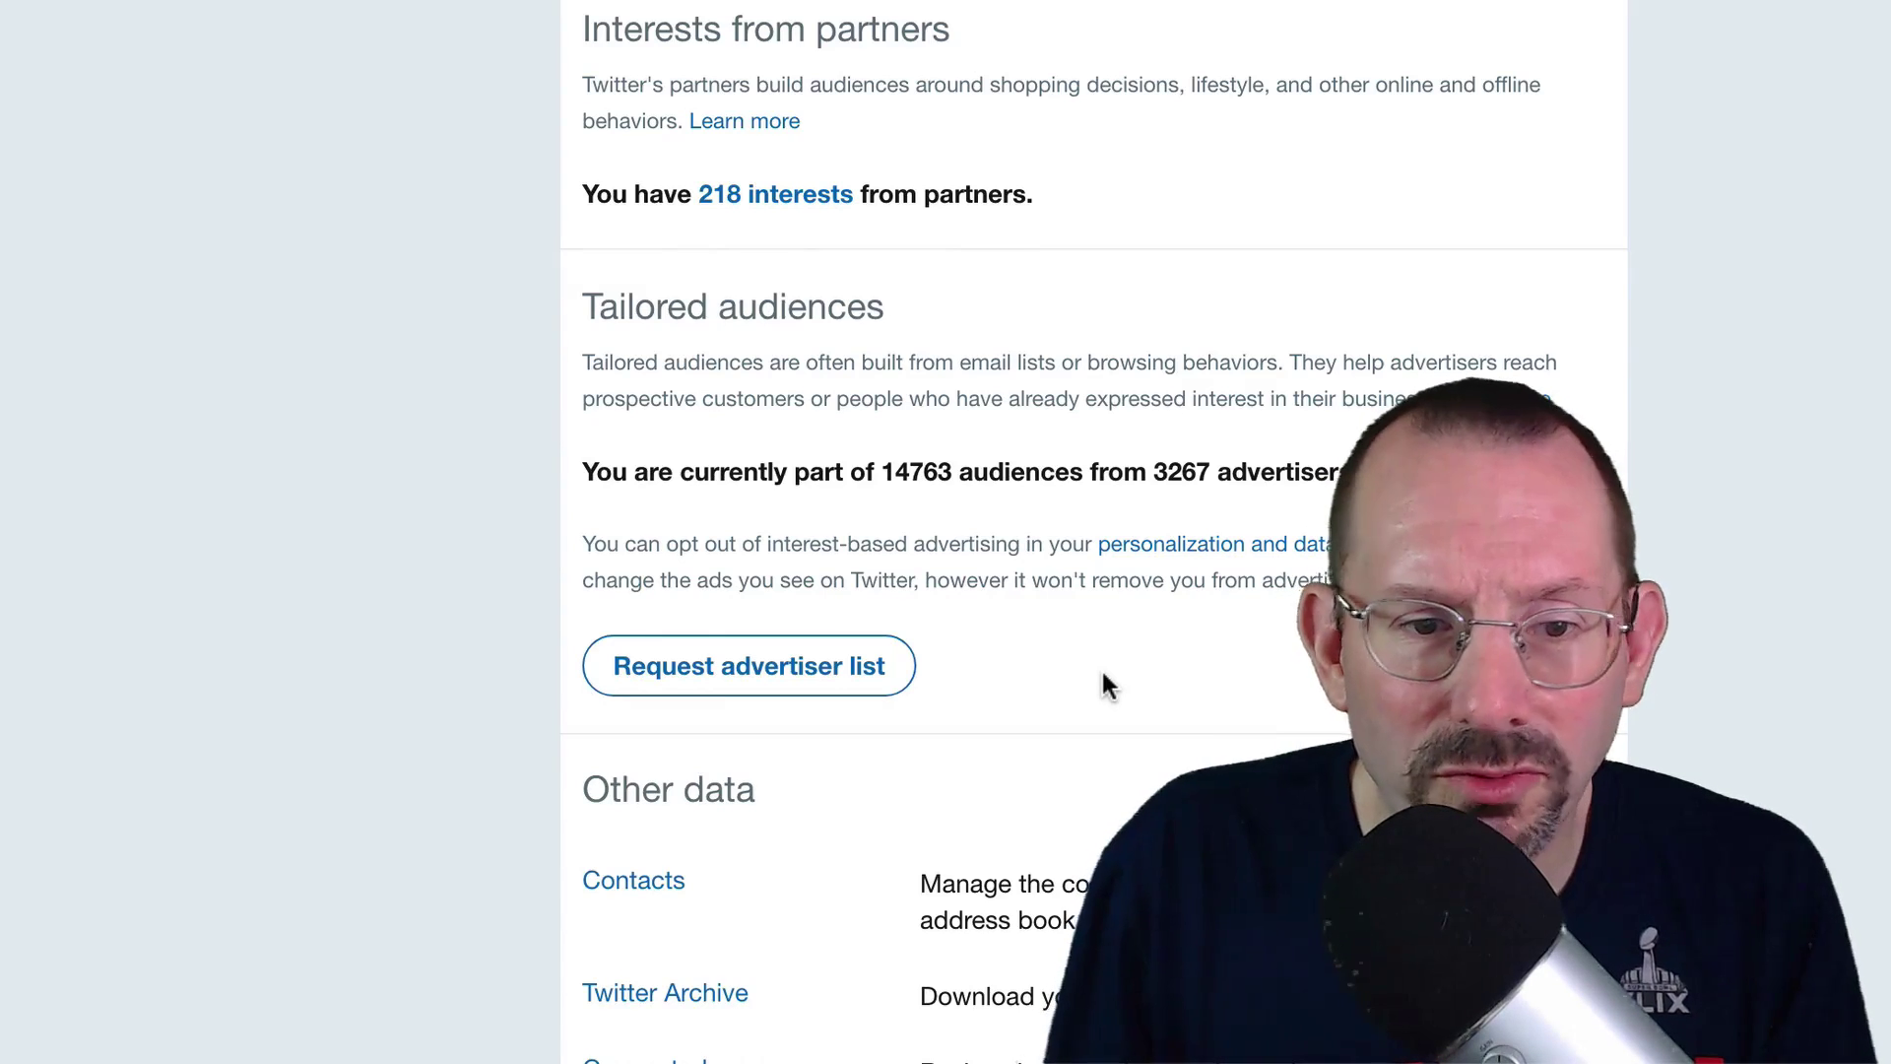
scroll(1101, 666, "down", 3)
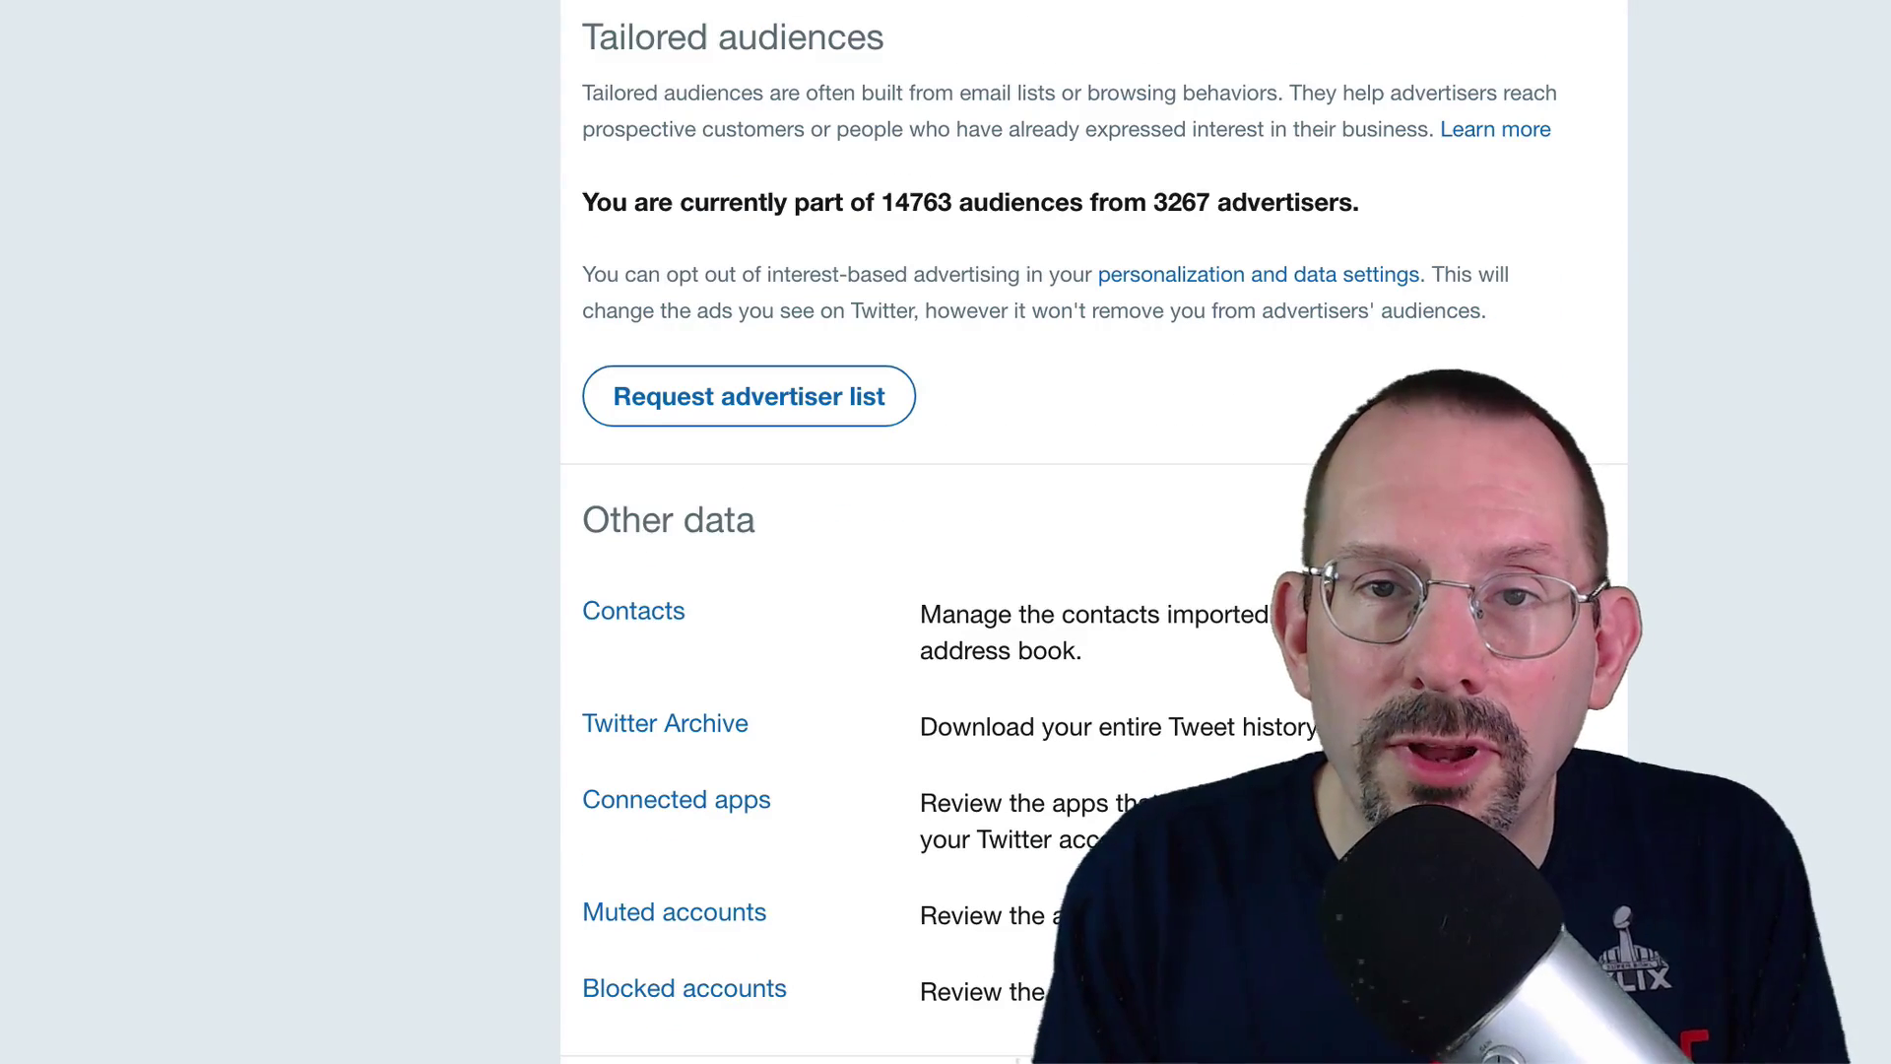